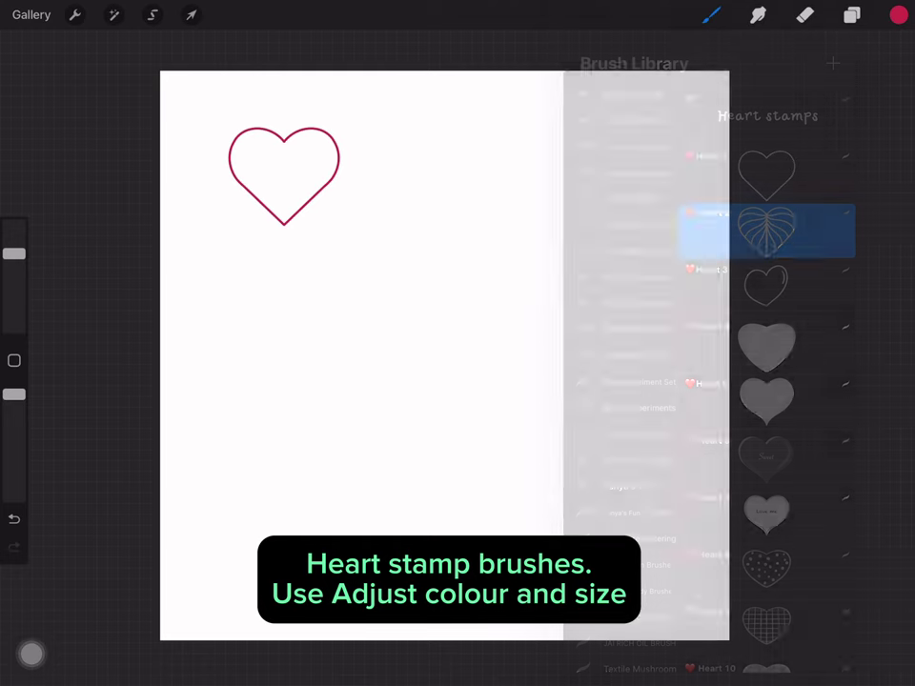
Step: Undo the large leaf-heart stroke, shrink the brush, and stamp four colour-shifting gem hearts
{"action": "key", "text": "ctrl+z"}
{"action": "left_click_drag", "start_coordinate": [14, 254], "coordinate": [13, 272]}
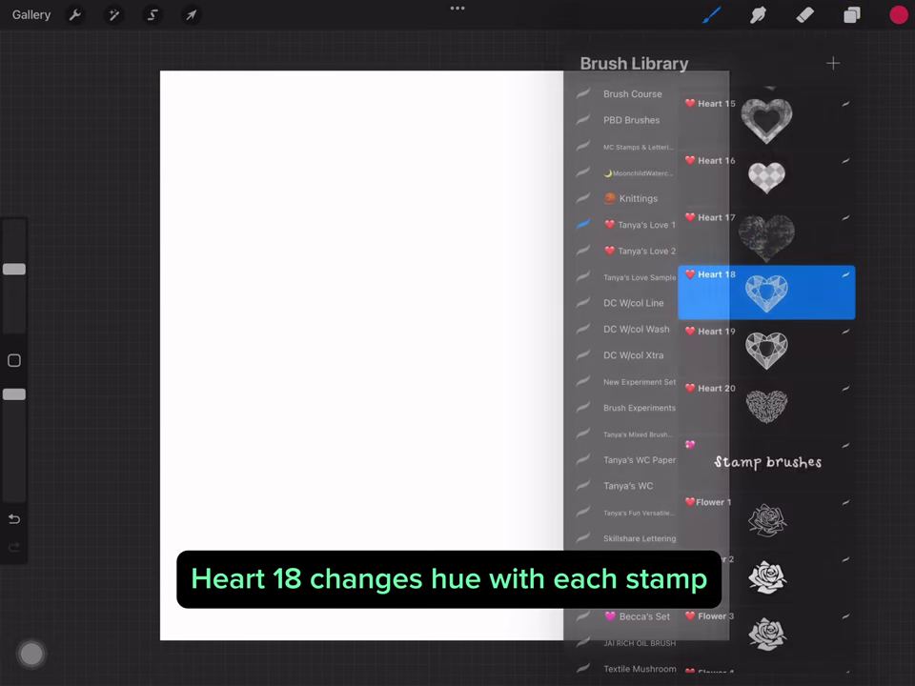
{"action": "left_click", "coordinate": [280, 209]}
{"action": "left_click", "coordinate": [414, 208]}
{"action": "left_click", "coordinate": [535, 203]}
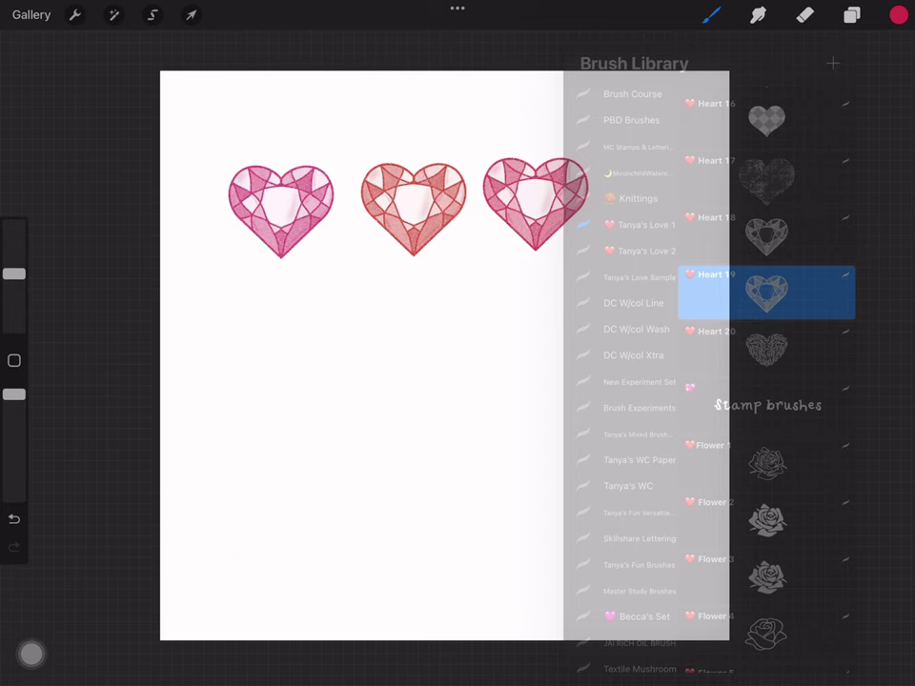
{"action": "left_click", "coordinate": [283, 346]}
Step: Stamp small leafy hearts, then enlarge the brush for a big leafy heart at lower right
{"action": "left_click", "coordinate": [711, 15]}
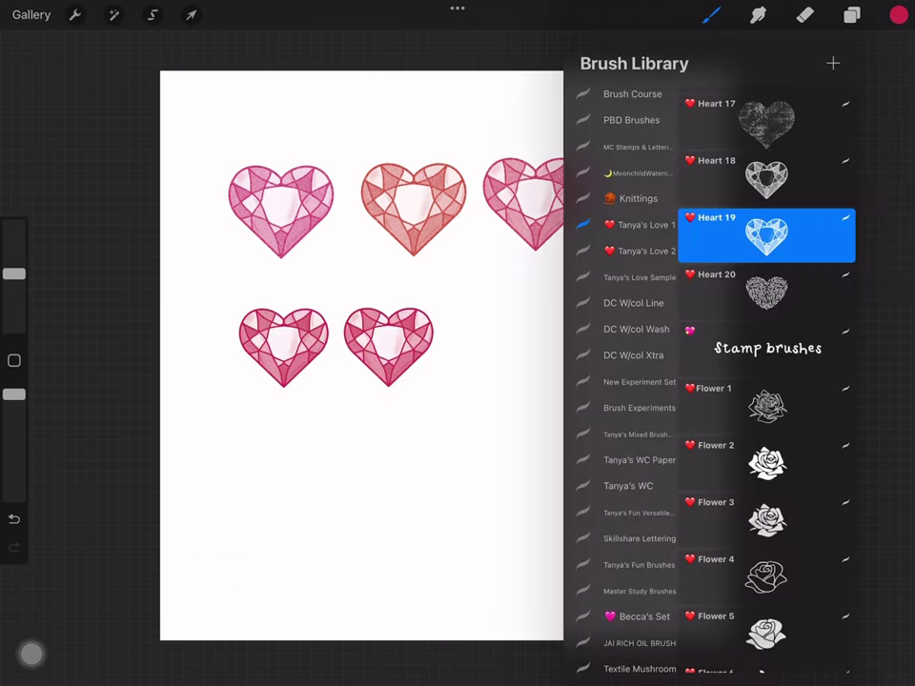
{"action": "left_click", "coordinate": [766, 271]}
{"action": "left_click", "coordinate": [298, 498]}
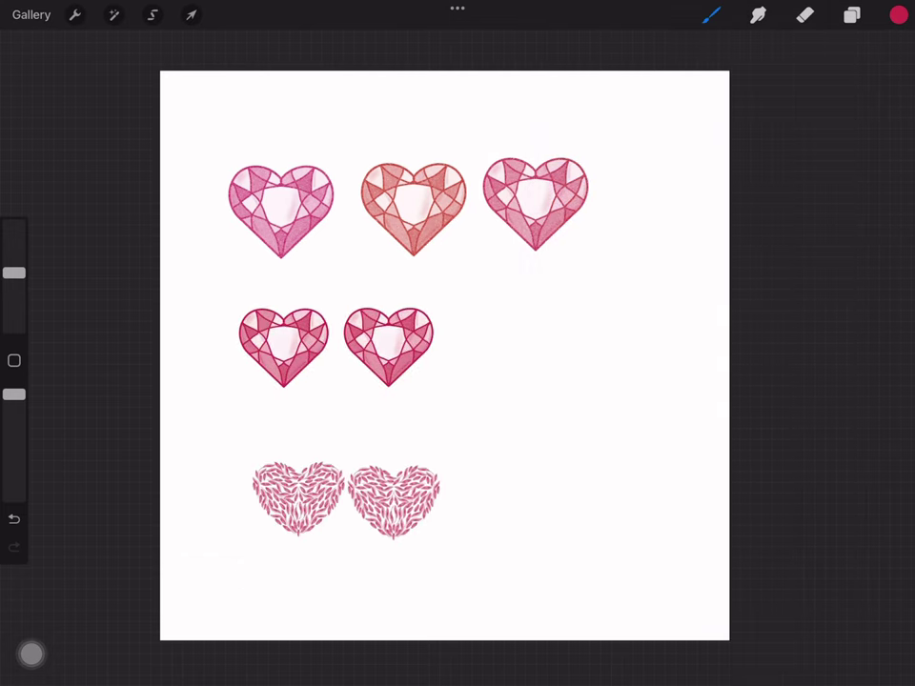
{"action": "left_click_drag", "start_coordinate": [13, 273], "coordinate": [13, 246]}
{"action": "left_click", "coordinate": [551, 454]}
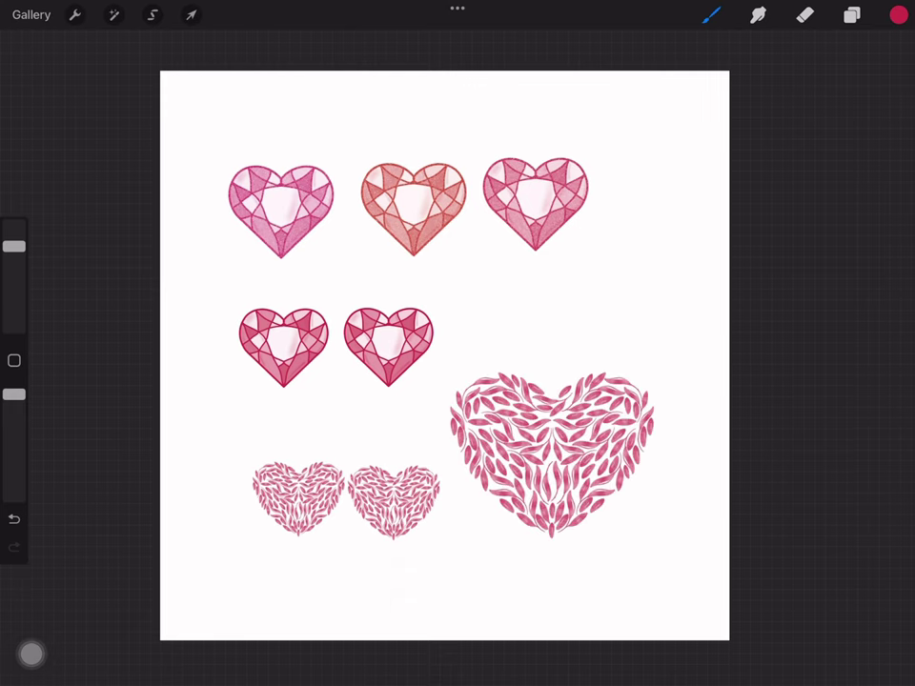
Step: Add a new empty layer and hide Layer 1 with the heart samples
{"action": "left_click", "coordinate": [851, 14]}
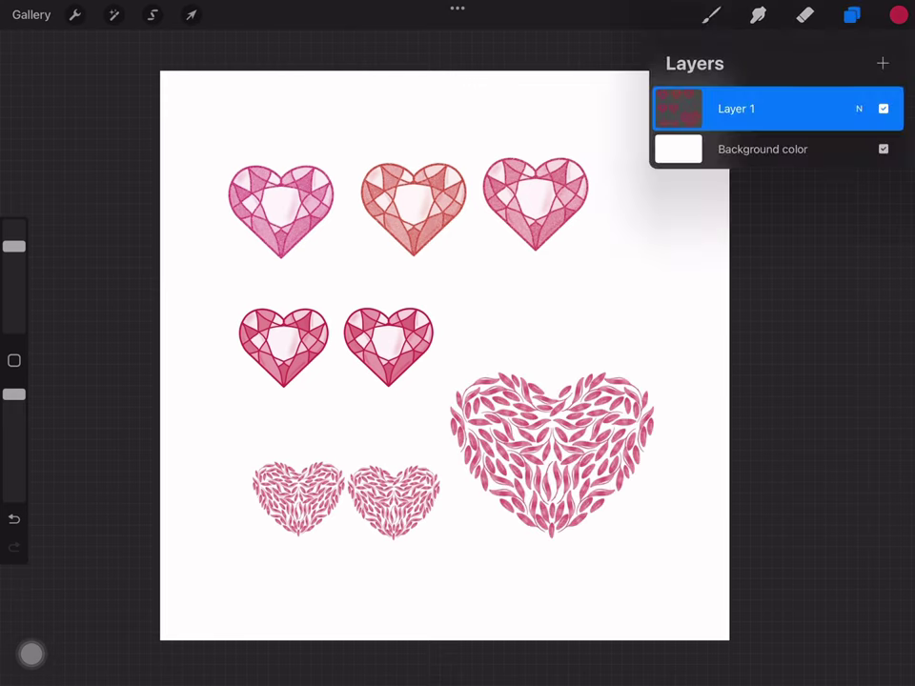
{"action": "left_click", "coordinate": [882, 61]}
{"action": "left_click", "coordinate": [882, 154]}
{"action": "left_click", "coordinate": [710, 15]}
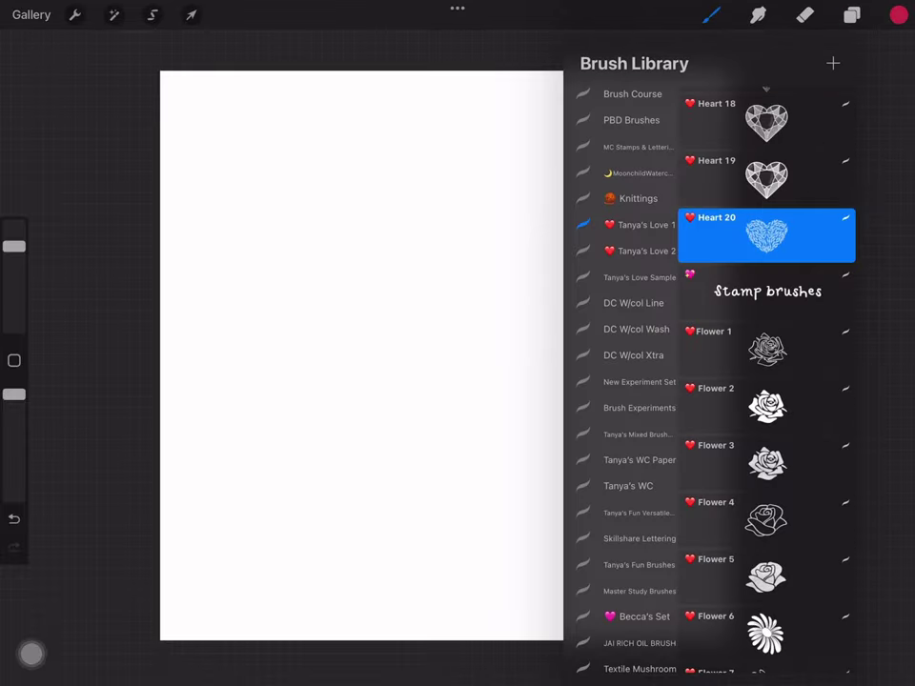
Step: Stamp a top row of four roses: outlined, filled, watercolour and open-bloom outline
{"action": "scroll", "coordinate": [766, 381], "scroll_direction": "down", "scroll_amount": 3}
{"action": "left_click", "coordinate": [766, 208]}
{"action": "left_click", "coordinate": [248, 153]}
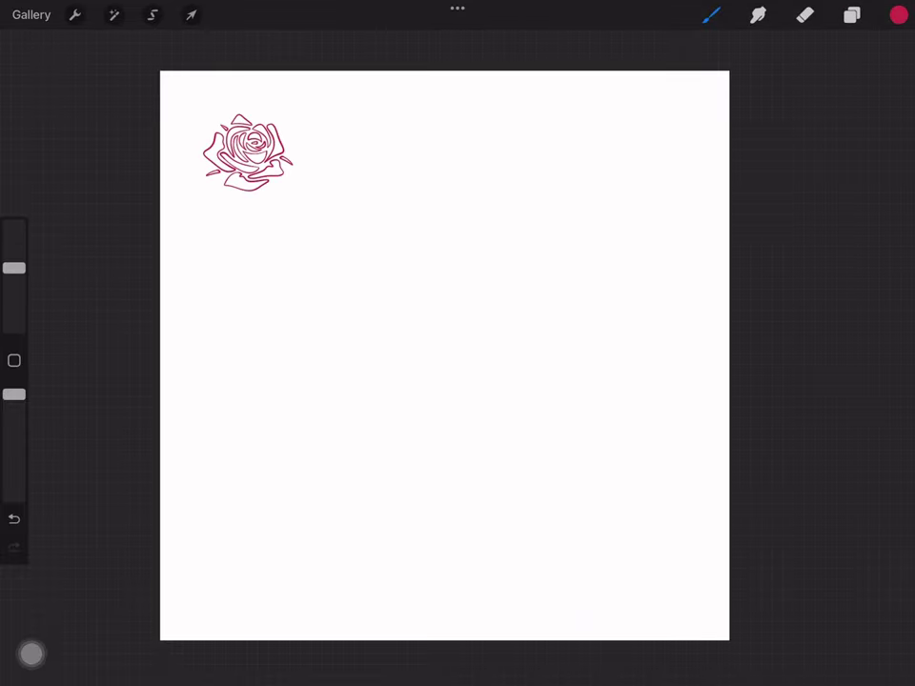
{"action": "left_click", "coordinate": [711, 15]}
{"action": "scroll", "coordinate": [766, 381], "scroll_direction": "down", "scroll_amount": 1}
{"action": "left_click", "coordinate": [766, 236]}
{"action": "left_click", "coordinate": [368, 153]}
{"action": "left_click", "coordinate": [711, 15]}
{"action": "left_click", "coordinate": [766, 292]}
{"action": "left_click", "coordinate": [490, 147]}
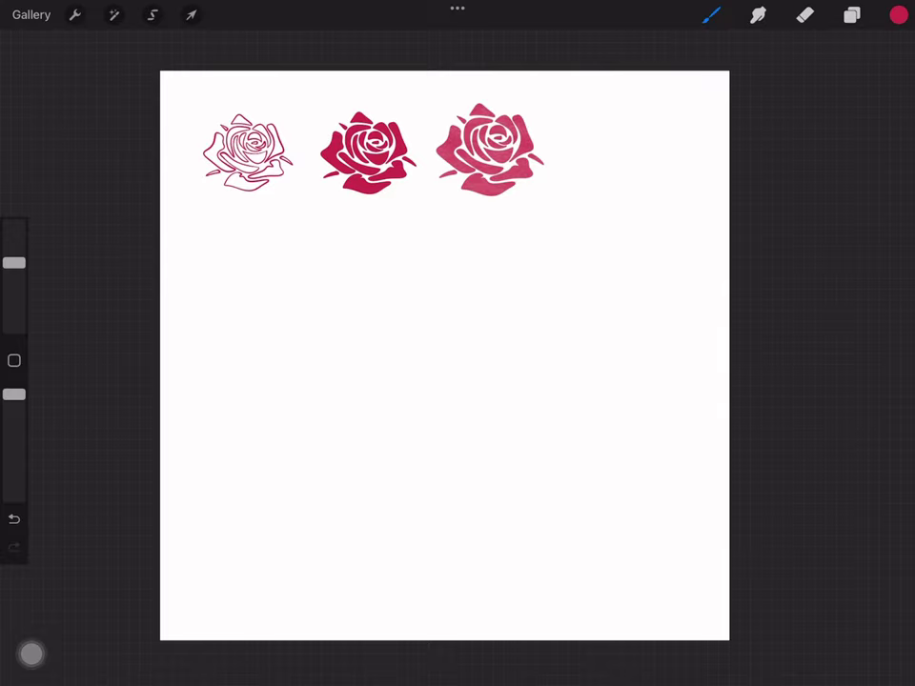
{"action": "left_click", "coordinate": [711, 14]}
{"action": "left_click", "coordinate": [766, 290]}
{"action": "left_click", "coordinate": [602, 148]}
Step: Stamp row two: filled open-bloom rose, filled and outlined daisies, and a five-petal flower
{"action": "left_click", "coordinate": [710, 14]}
{"action": "left_click", "coordinate": [767, 291]}
{"action": "left_click", "coordinate": [226, 267]}
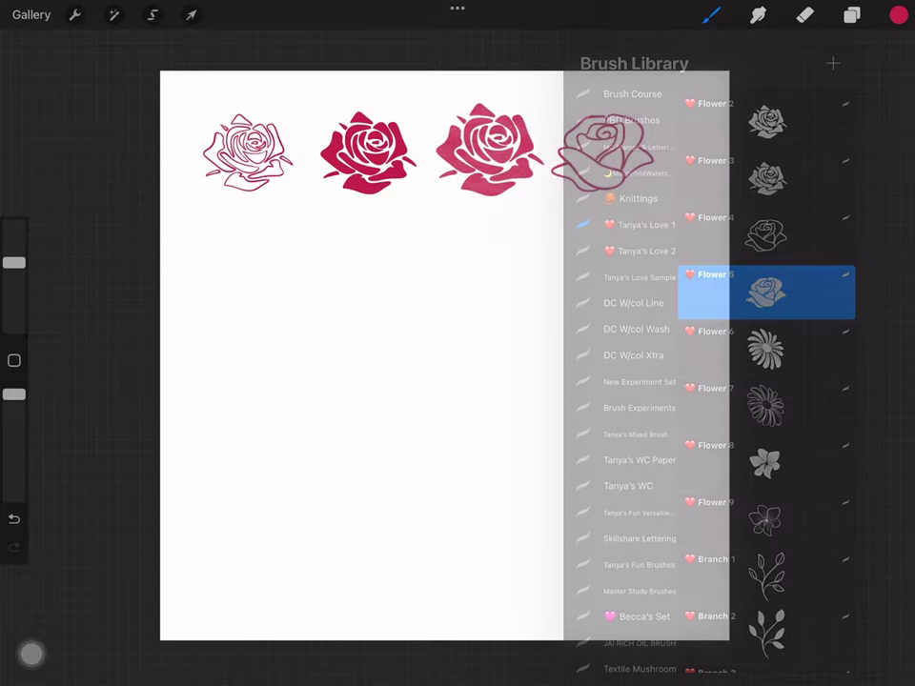
{"action": "left_click", "coordinate": [711, 14]}
{"action": "left_click", "coordinate": [766, 291]}
{"action": "left_click", "coordinate": [368, 264]}
{"action": "left_click", "coordinate": [710, 14]}
{"action": "left_click", "coordinate": [766, 292]}
{"action": "left_click", "coordinate": [491, 264]}
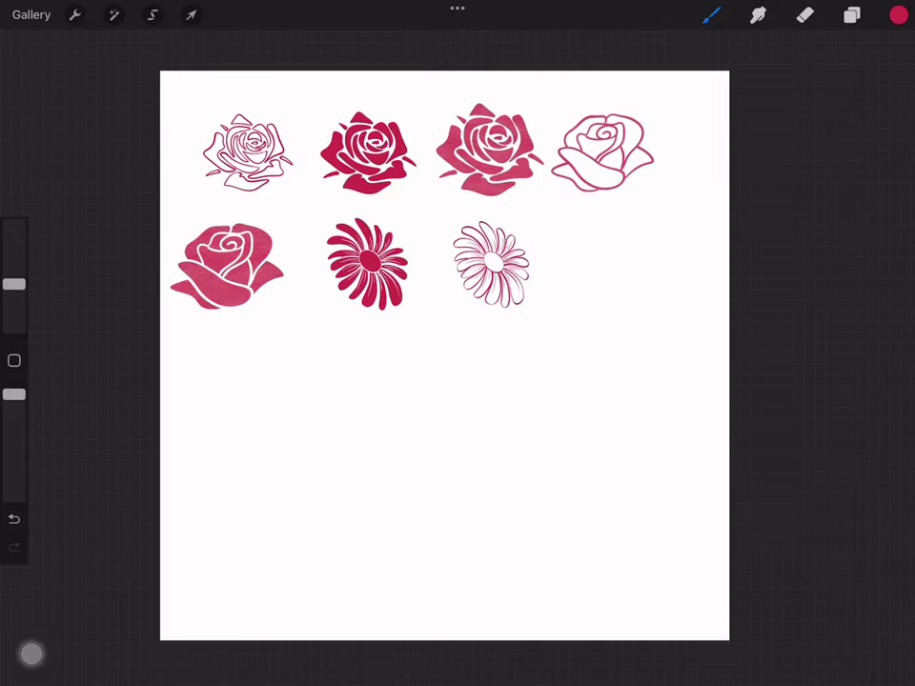
{"action": "left_click", "coordinate": [711, 14]}
{"action": "left_click", "coordinate": [766, 291]}
{"action": "left_click", "coordinate": [604, 257]}
Step: Stamp row three: outlined five-petal flower, outlined and filled branches, and watercolour leaves
{"action": "left_click", "coordinate": [711, 14]}
{"action": "left_click", "coordinate": [684, 255]}
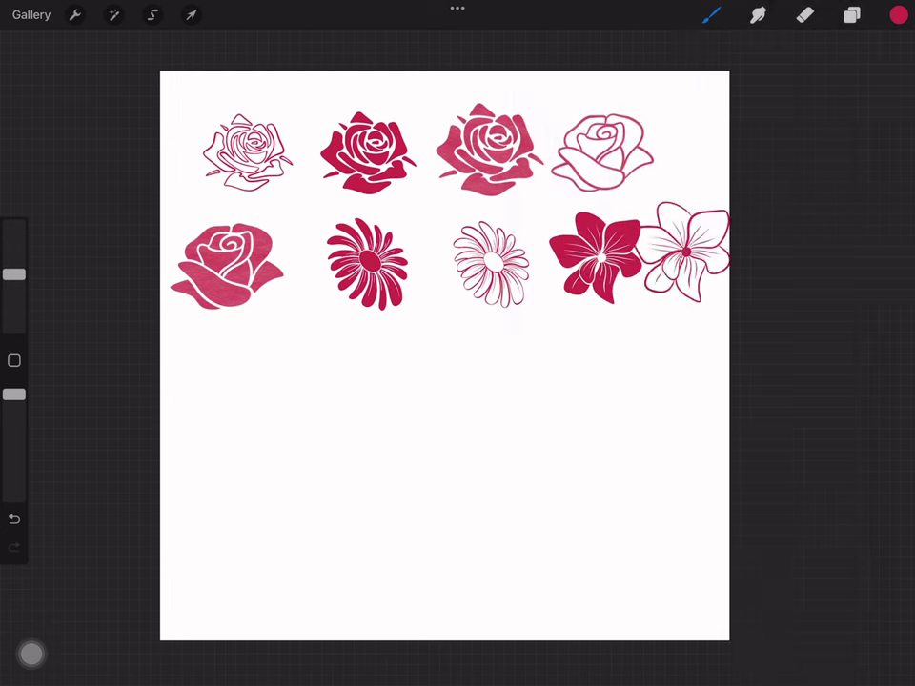
{"action": "key", "text": "ctrl+z"}
{"action": "left_click", "coordinate": [210, 377]}
{"action": "key", "text": "ctrl+z"}
{"action": "left_click", "coordinate": [711, 15]}
{"action": "left_click", "coordinate": [767, 290]}
{"action": "left_click", "coordinate": [365, 367]}
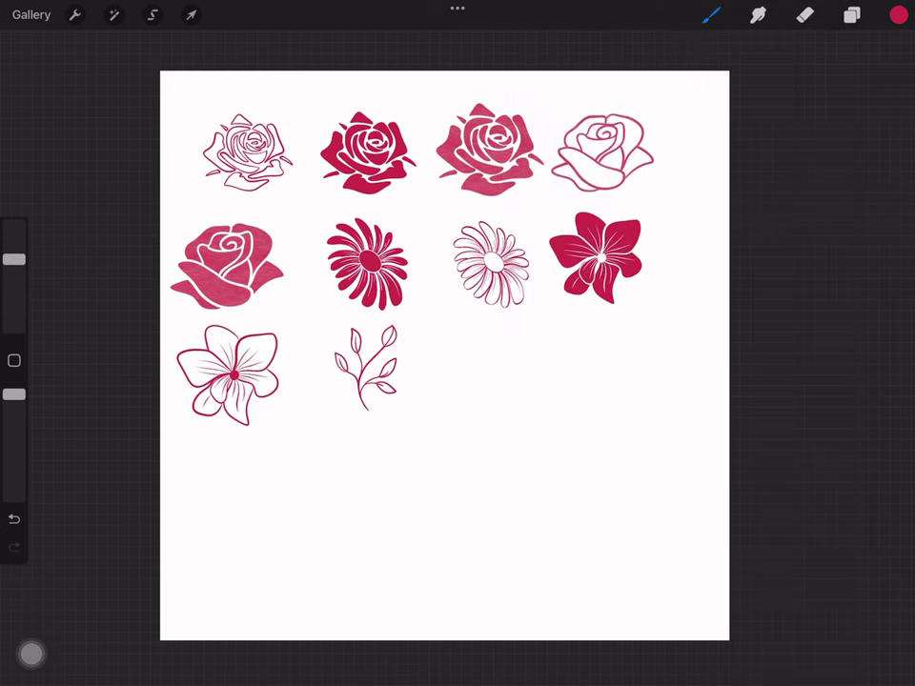
{"action": "left_click", "coordinate": [711, 15]}
{"action": "left_click", "coordinate": [766, 290]}
{"action": "left_click", "coordinate": [485, 362]}
{"action": "left_click", "coordinate": [710, 14]}
{"action": "left_click", "coordinate": [766, 290]}
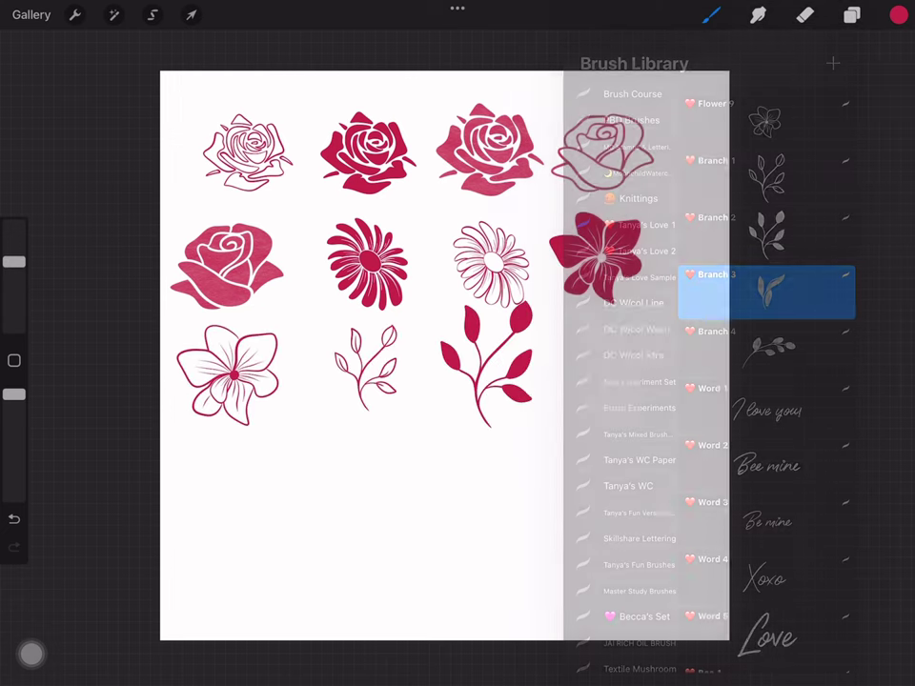
{"action": "left_click", "coordinate": [624, 367]}
Step: Stamp a larger watercolour branch at the lower left
{"action": "left_click", "coordinate": [711, 14]}
{"action": "left_click", "coordinate": [766, 285]}
{"action": "left_click", "coordinate": [240, 515]}
{"action": "left_click_drag", "start_coordinate": [219, 524], "coordinate": [304, 471]}
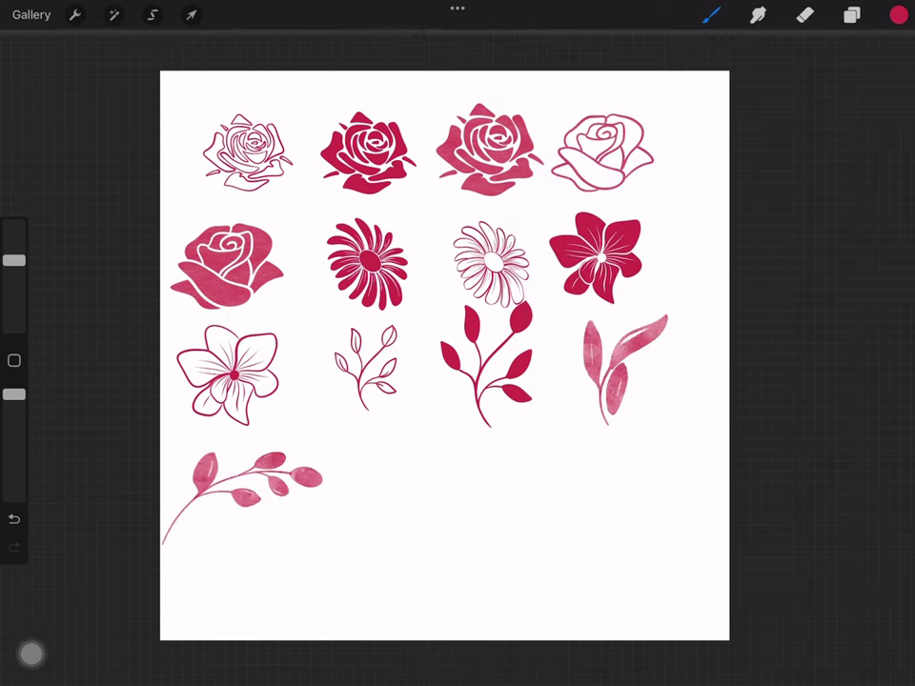
Step: Stamp the words 'I love you!', 'Bee mine' and 'Be mine' beneath the flowers
{"action": "left_click", "coordinate": [711, 14]}
{"action": "left_click", "coordinate": [766, 291]}
{"action": "left_click", "coordinate": [410, 474]}
{"action": "left_click", "coordinate": [711, 14]}
{"action": "left_click", "coordinate": [766, 290]}
{"action": "left_click", "coordinate": [398, 548]}
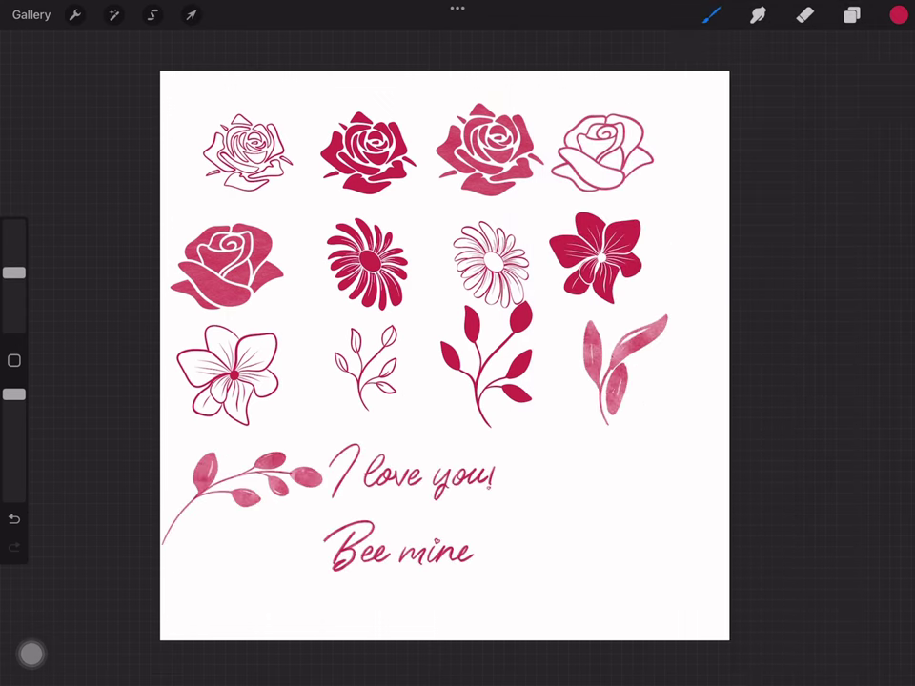
{"action": "left_click", "coordinate": [711, 15]}
{"action": "left_click", "coordinate": [766, 298]}
{"action": "left_click", "coordinate": [373, 606]}
{"action": "key", "text": "ctrl+z"}
{"action": "left_click", "coordinate": [395, 605]}
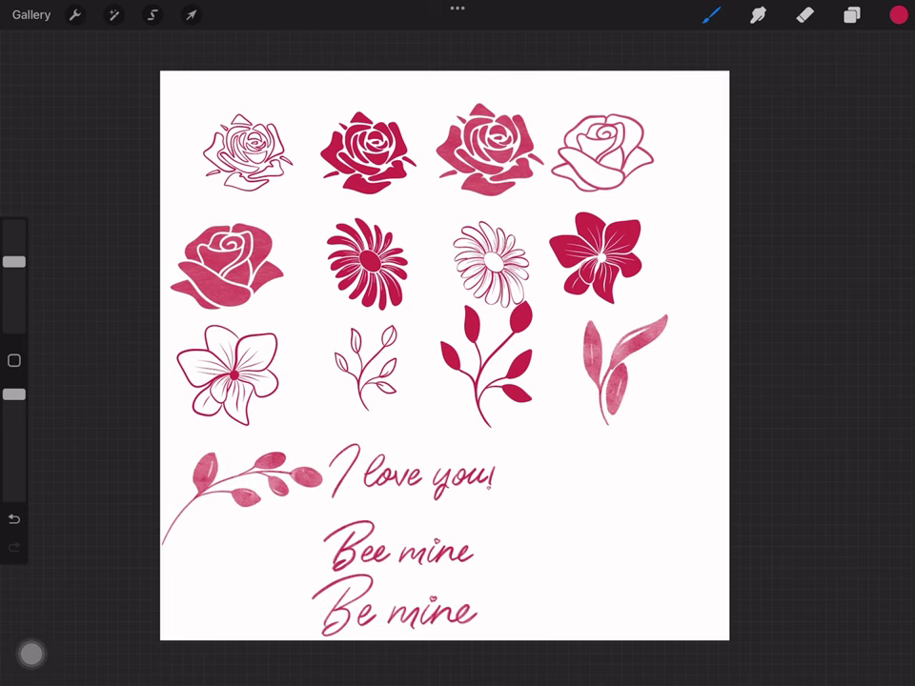
Step: Stamp the 'Xoxo' and 'Love' word stamps at the right
{"action": "left_click", "coordinate": [711, 14]}
{"action": "left_click", "coordinate": [758, 296]}
{"action": "left_click", "coordinate": [538, 452]}
{"action": "left_click", "coordinate": [711, 15]}
{"action": "left_click", "coordinate": [766, 292]}
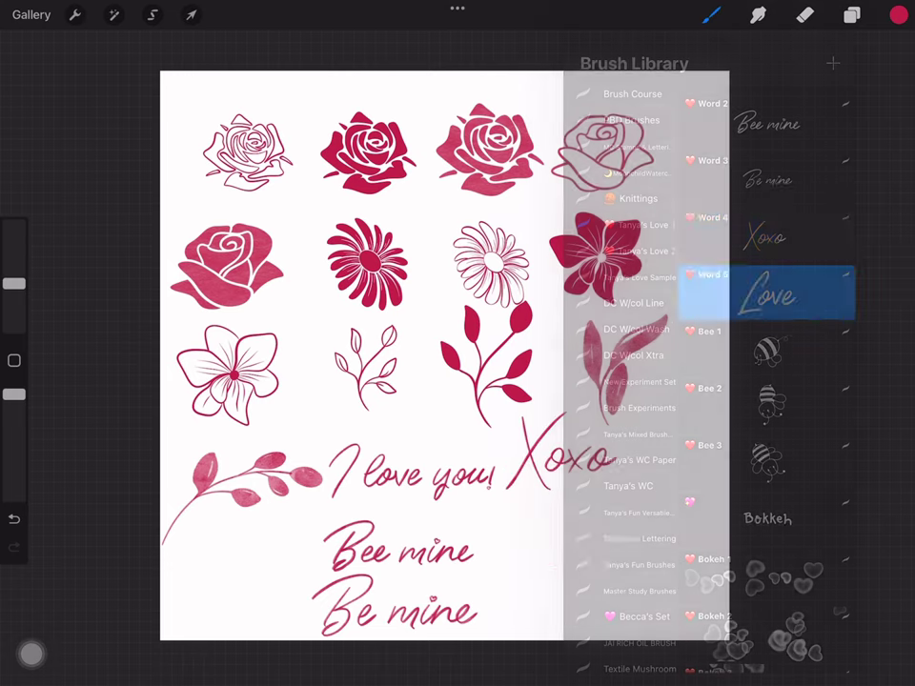
{"action": "left_click", "coordinate": [572, 541]}
Step: Hide the flowers-and-words layer and stamp three bees with Bee 1–3
{"action": "left_click", "coordinate": [851, 14]}
{"action": "left_click", "coordinate": [882, 153]}
{"action": "left_click", "coordinate": [711, 14]}
{"action": "left_click", "coordinate": [766, 292]}
{"action": "left_click", "coordinate": [347, 225]}
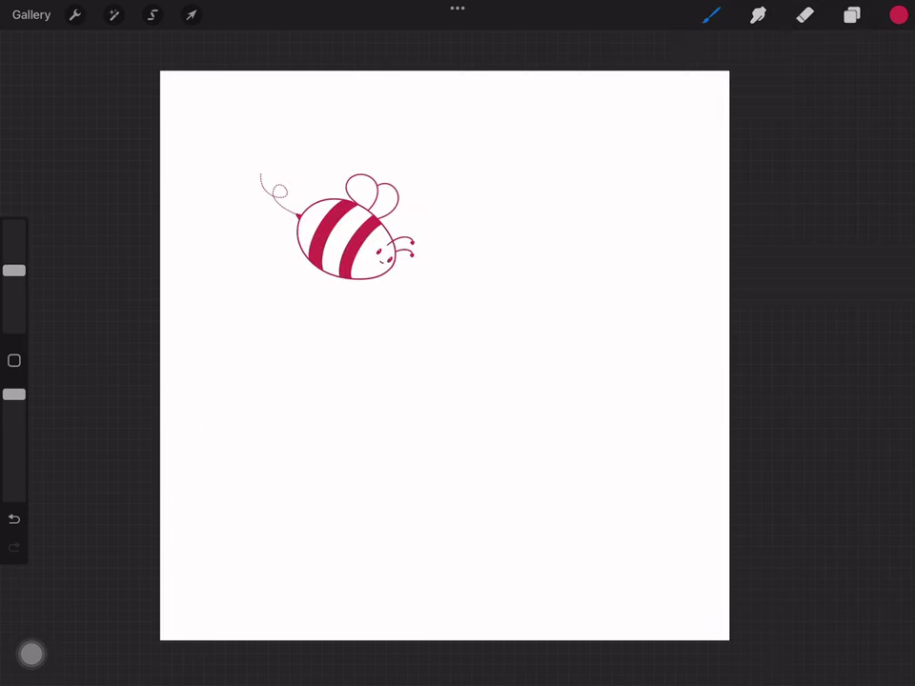
{"action": "left_click", "coordinate": [711, 15]}
{"action": "left_click", "coordinate": [766, 291]}
{"action": "left_click", "coordinate": [568, 225]}
{"action": "left_click", "coordinate": [710, 14]}
{"action": "left_click", "coordinate": [766, 286]}
{"action": "left_click", "coordinate": [300, 391]}
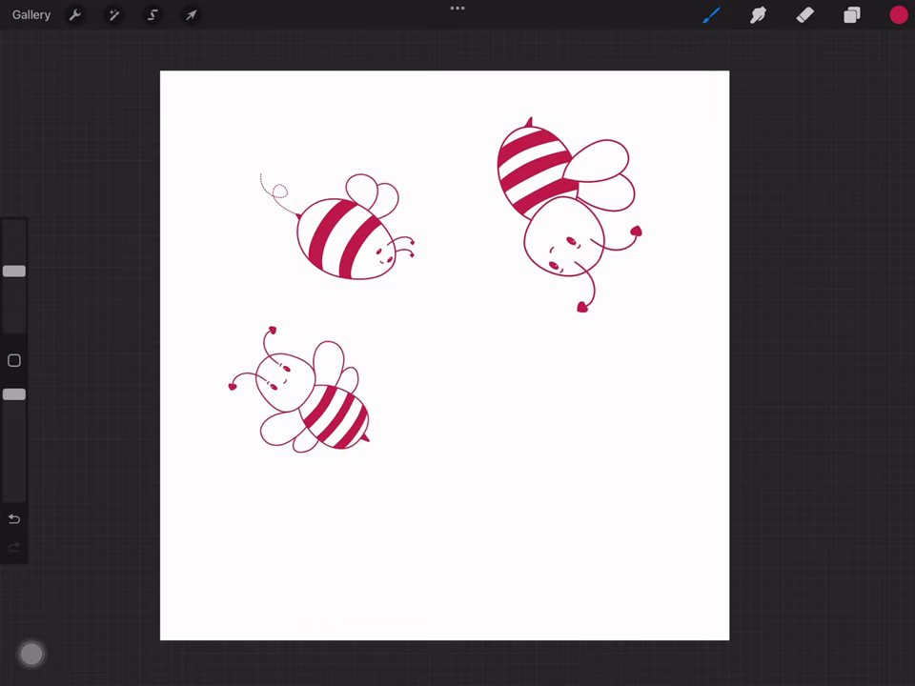
Step: Add a new empty layer and hide the bees layer
{"action": "left_click", "coordinate": [850, 14]}
{"action": "left_click", "coordinate": [882, 63]}
{"action": "left_click", "coordinate": [882, 153]}
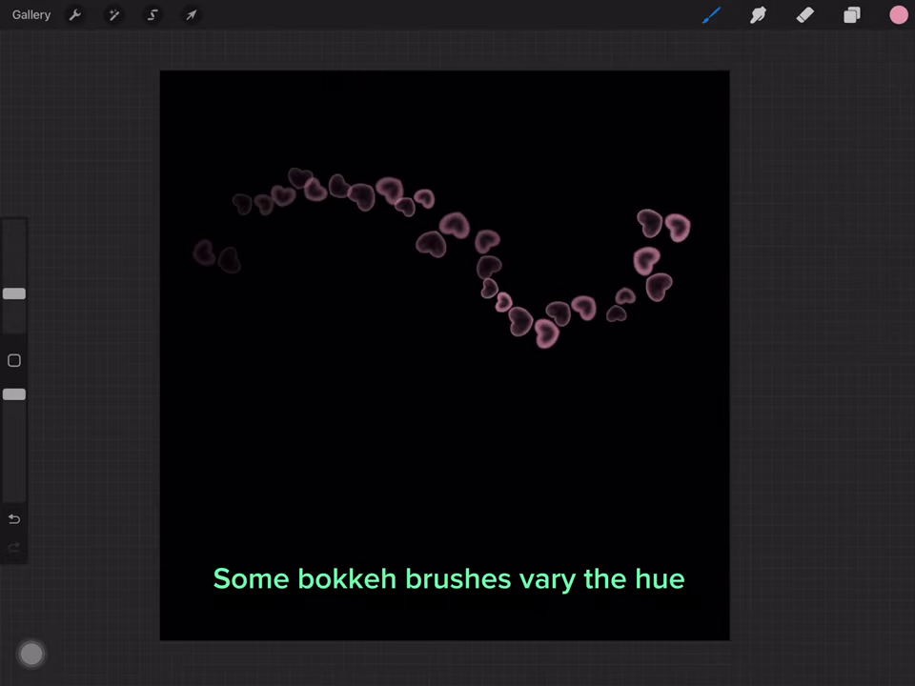
Step: Paint four rows of pink heart bokeh trails over the black background using different Bokeh brushes
{"action": "left_click", "coordinate": [15, 519]}
{"action": "mouse_move", "coordinate": [205, 152]}
{"action": "left_mouse_down"}
{"action": "mouse_move", "coordinate": [343, 119]}
{"action": "mouse_move", "coordinate": [664, 126]}
{"action": "left_mouse_up"}
{"action": "left_click", "coordinate": [711, 14]}
{"action": "left_click", "coordinate": [724, 302]}
{"action": "left_click_drag", "start_coordinate": [202, 194], "coordinate": [248, 319]}
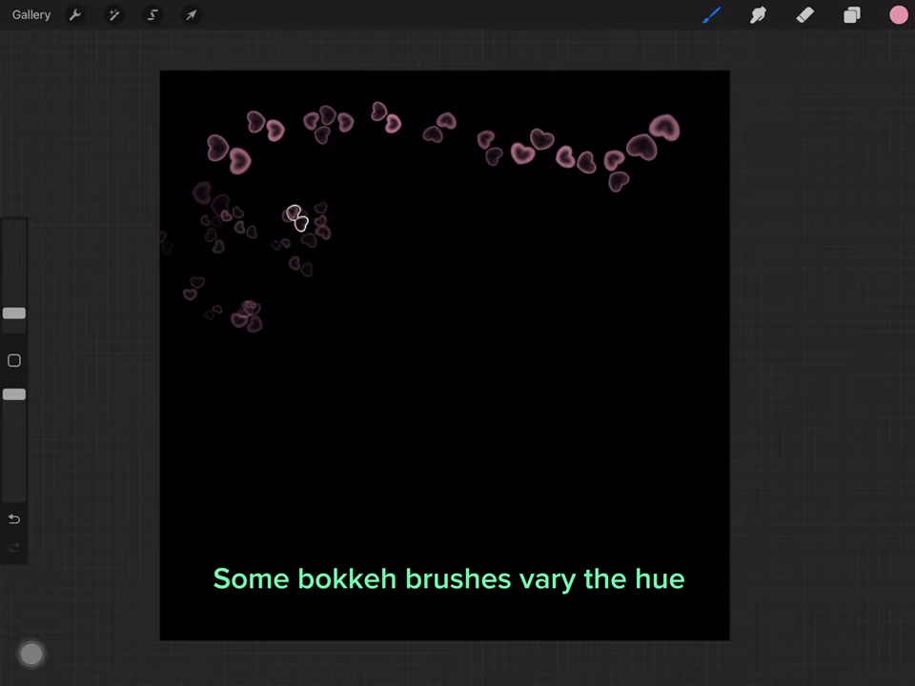
{"action": "left_click_drag", "start_coordinate": [286, 215], "coordinate": [653, 348]}
{"action": "left_click", "coordinate": [711, 14]}
{"action": "left_click", "coordinate": [763, 271]}
{"action": "left_click_drag", "start_coordinate": [176, 412], "coordinate": [644, 481]}
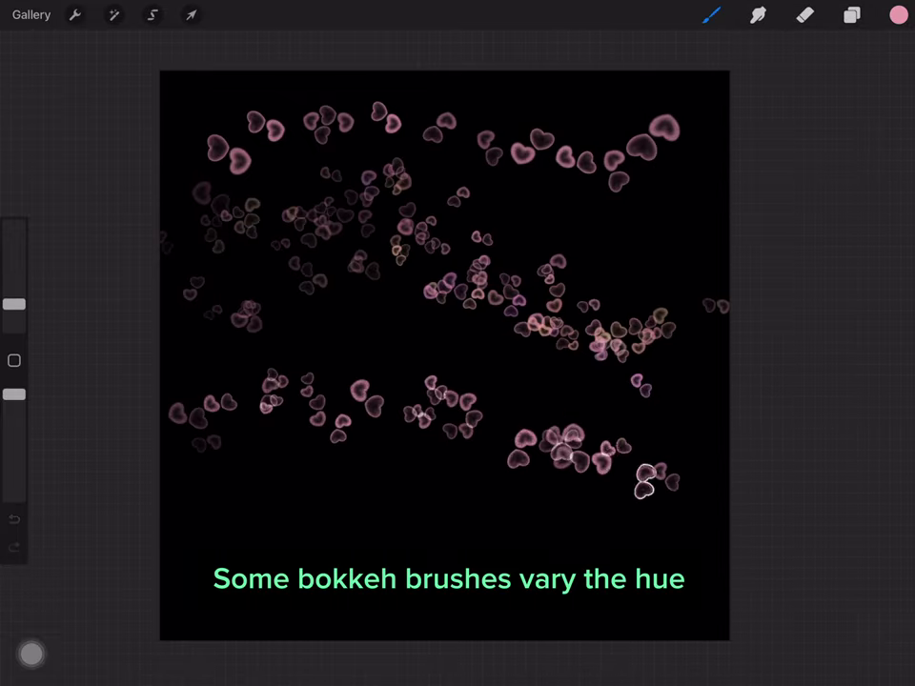
{"action": "left_click", "coordinate": [710, 14]}
{"action": "left_click", "coordinate": [743, 291]}
{"action": "left_click_drag", "start_coordinate": [181, 545], "coordinate": [578, 538]}
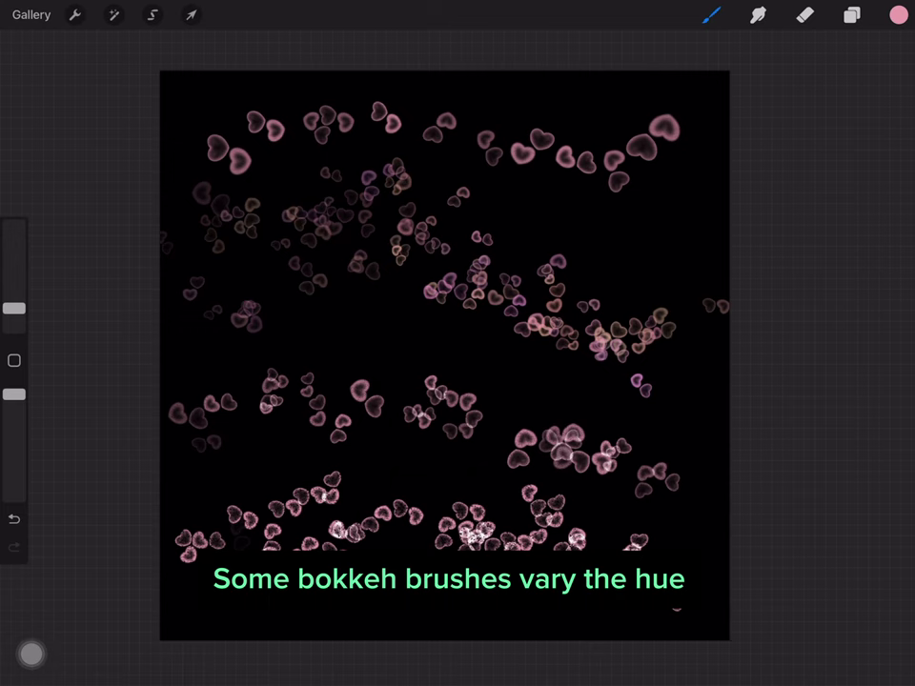
Step: On a new layer, paint hue-varying and filled-heart bokeh trails, hiding the first bokeh layer
{"action": "left_click", "coordinate": [851, 14]}
{"action": "left_click", "coordinate": [882, 62]}
{"action": "left_click", "coordinate": [882, 153]}
{"action": "left_click", "coordinate": [710, 14]}
{"action": "left_click", "coordinate": [735, 281]}
{"action": "mouse_move", "coordinate": [181, 156]}
{"action": "left_mouse_down"}
{"action": "mouse_move", "coordinate": [456, 172]}
{"action": "mouse_move", "coordinate": [667, 153]}
{"action": "left_mouse_up"}
{"action": "left_click", "coordinate": [711, 14]}
{"action": "left_click", "coordinate": [775, 284]}
{"action": "left_click_drag", "start_coordinate": [188, 258], "coordinate": [634, 301]}
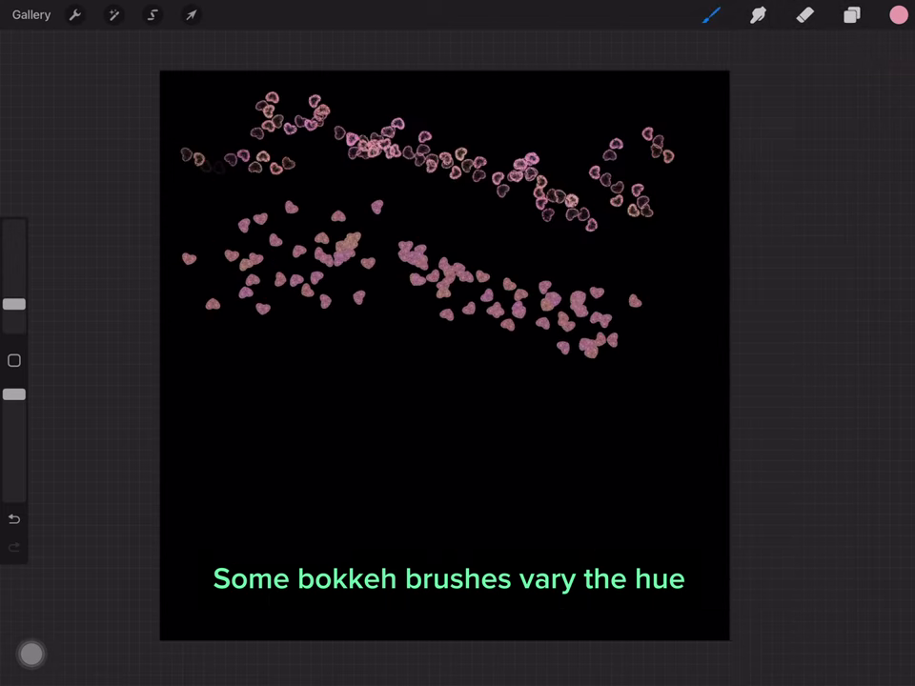
Step: Hide the second bokeh layer and add another empty layer
{"action": "left_click", "coordinate": [851, 14]}
{"action": "left_click", "coordinate": [883, 106]}
{"action": "left_click", "coordinate": [851, 14]}
Step: Reset the background to white, then paint and undo a band with the first heart pattern brush
{"action": "left_click", "coordinate": [882, 62]}
{"action": "left_click", "coordinate": [762, 329]}
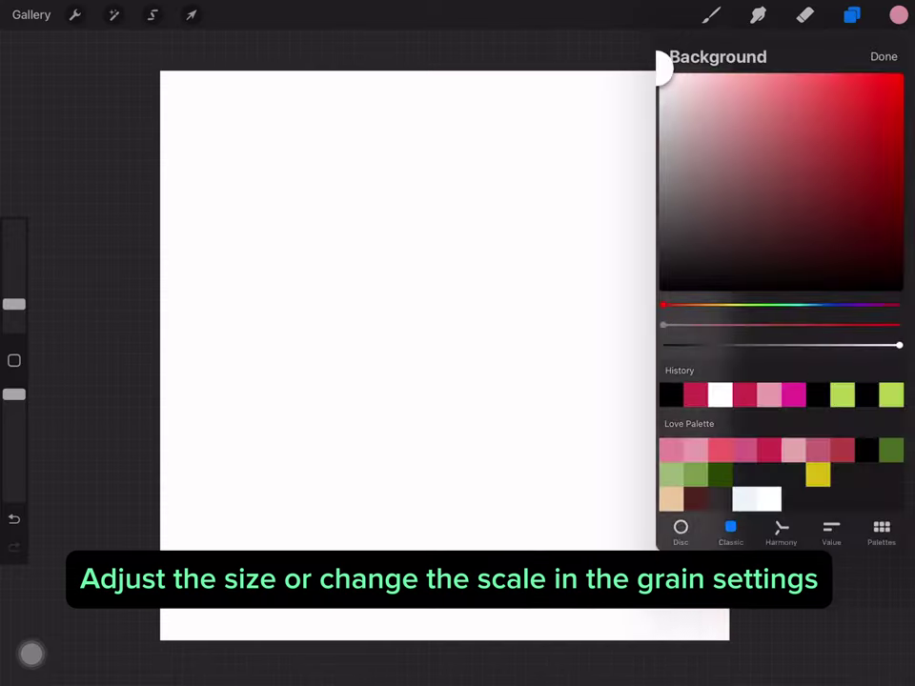
{"action": "left_click", "coordinate": [710, 15]}
{"action": "left_click", "coordinate": [755, 337]}
{"action": "mouse_move", "coordinate": [238, 86]}
{"action": "left_mouse_down"}
{"action": "mouse_move", "coordinate": [245, 241]}
{"action": "mouse_move", "coordinate": [415, 163]}
{"action": "mouse_move", "coordinate": [609, 615]}
{"action": "left_mouse_up"}
{"action": "key", "text": "ctrl+z"}
Step: Try several more heart pattern strokes with another heart pattern brush, undoing each
{"action": "left_click", "coordinate": [711, 14]}
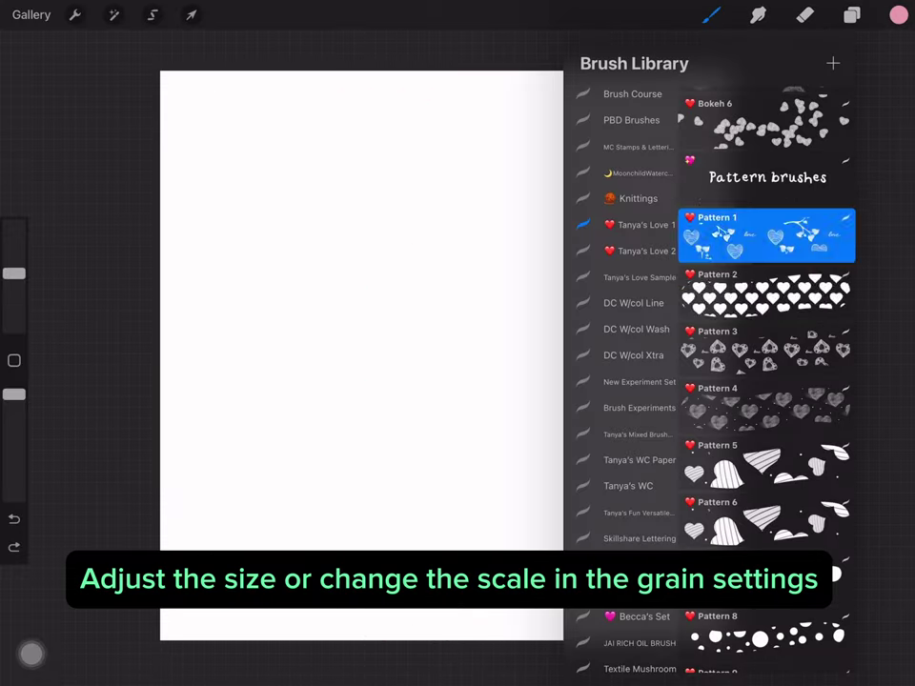
{"action": "mouse_move", "coordinate": [305, 105]}
{"action": "left_mouse_down"}
{"action": "mouse_move", "coordinate": [400, 290]}
{"action": "mouse_move", "coordinate": [610, 400]}
{"action": "left_mouse_up"}
{"action": "key", "text": "ctrl+z"}
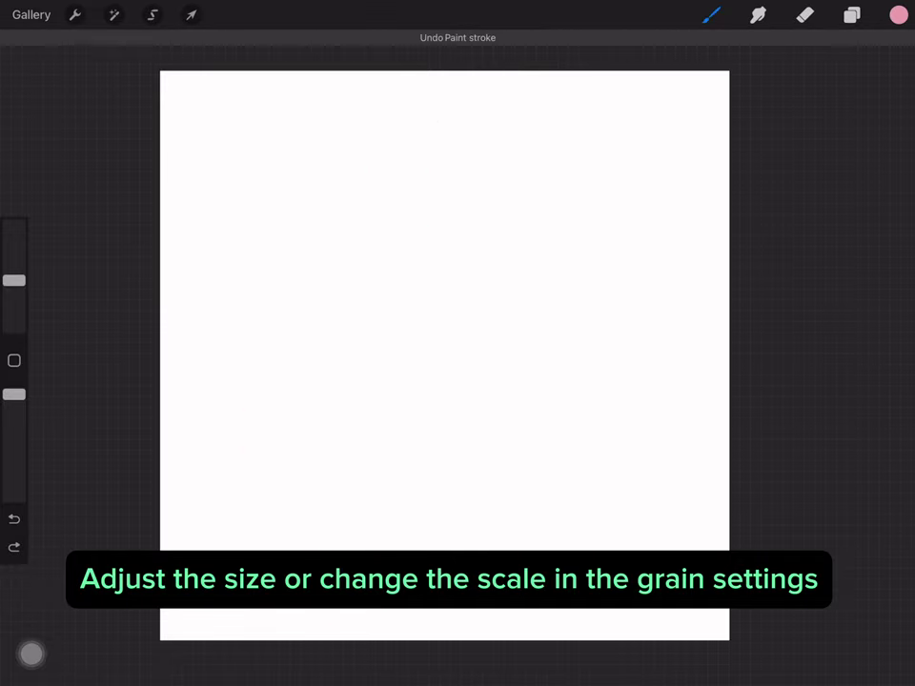
{"action": "left_click", "coordinate": [711, 15]}
{"action": "left_click", "coordinate": [766, 296]}
{"action": "mouse_move", "coordinate": [210, 114]}
{"action": "left_mouse_down"}
{"action": "mouse_move", "coordinate": [266, 285]}
{"action": "mouse_move", "coordinate": [552, 572]}
{"action": "mouse_move", "coordinate": [666, 533]}
{"action": "left_mouse_up"}
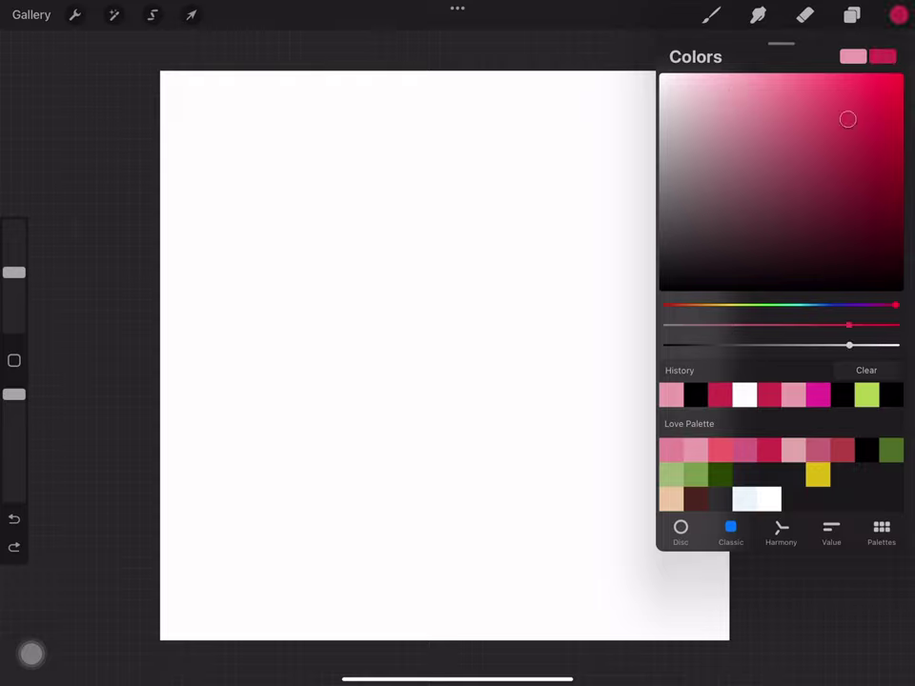
{"action": "left_click_drag", "start_coordinate": [428, 119], "coordinate": [701, 200]}
{"action": "key", "text": "ctrl+z"}
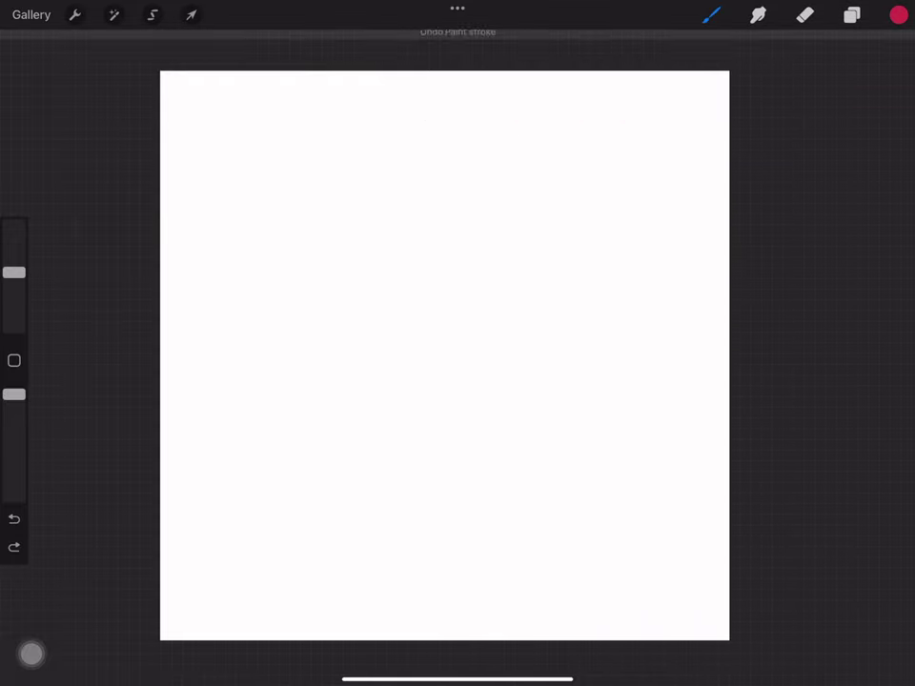
{"action": "mouse_move", "coordinate": [327, 110]}
{"action": "left_mouse_down"}
{"action": "mouse_move", "coordinate": [337, 316]}
{"action": "mouse_move", "coordinate": [563, 474]}
{"action": "mouse_move", "coordinate": [667, 591]}
{"action": "left_mouse_up"}
Step: Test the Pattern 6 heart brush at a larger size, undoing its strokes
{"action": "key", "text": "ctrl+z"}
{"action": "left_click", "coordinate": [711, 15]}
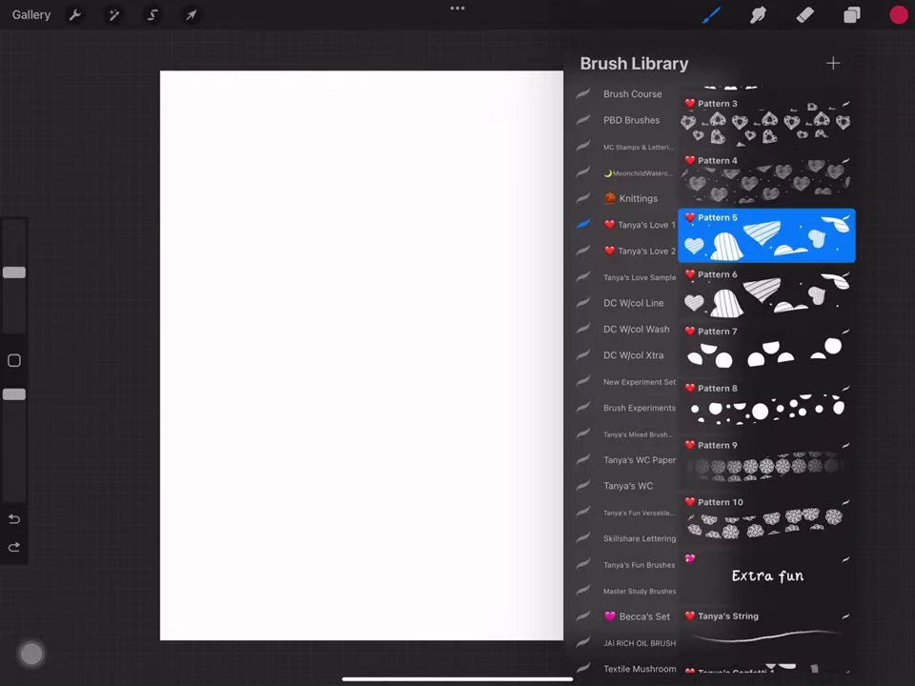
{"action": "left_click", "coordinate": [767, 291]}
{"action": "left_click_drag", "start_coordinate": [476, 114], "coordinate": [480, 563]}
{"action": "key", "text": "ctrl+z"}
{"action": "left_click_drag", "start_coordinate": [14, 273], "coordinate": [13, 277]}
{"action": "mouse_move", "coordinate": [371, 162]}
{"action": "left_mouse_down"}
{"action": "mouse_move", "coordinate": [426, 388]}
{"action": "mouse_move", "coordinate": [620, 285]}
{"action": "left_mouse_up"}
Step: Paint and undo an enlarged Pattern 7 dot test stroke
{"action": "key", "text": "ctrl+z"}
{"action": "left_click", "coordinate": [710, 14]}
{"action": "left_click", "coordinate": [775, 272]}
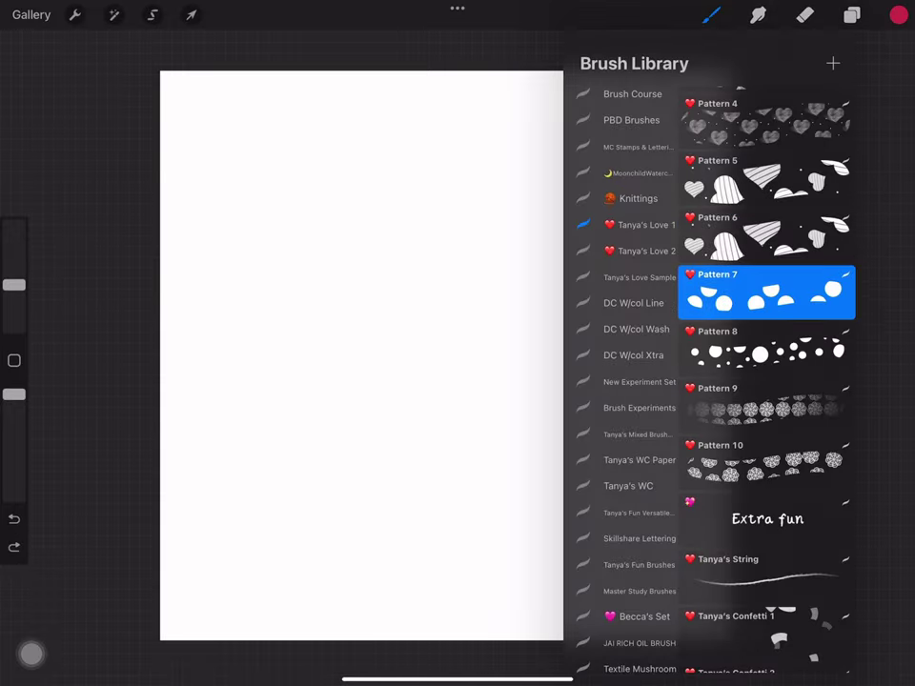
{"action": "left_click", "coordinate": [293, 418]}
{"action": "left_click_drag", "start_coordinate": [14, 277], "coordinate": [13, 251]}
{"action": "left_click_drag", "start_coordinate": [314, 400], "coordinate": [613, 255]}
{"action": "key", "text": "ctrl+z"}
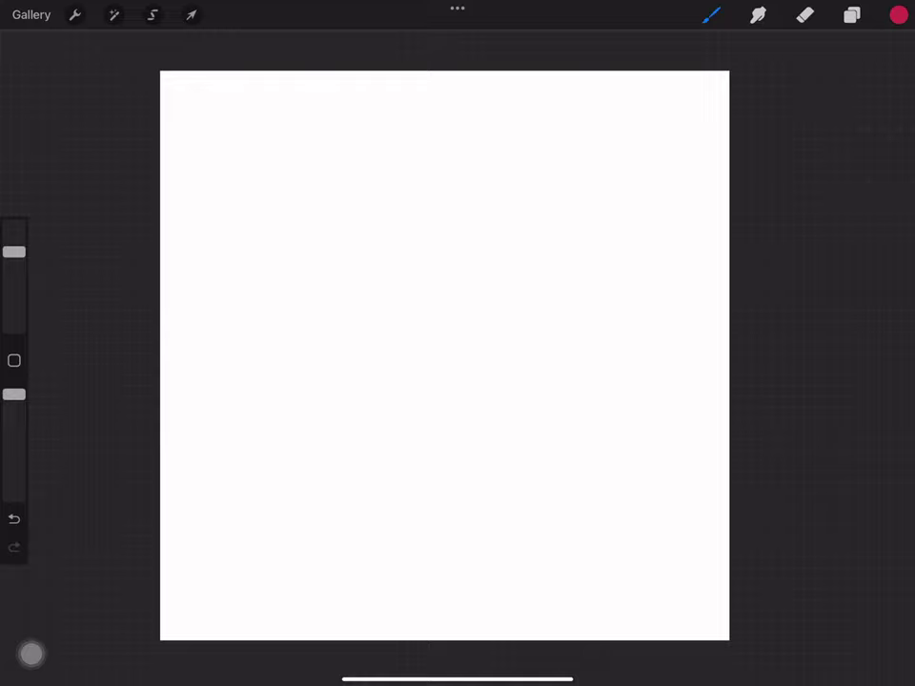
Step: Paint and undo a slightly larger dotted Pattern 8 test stroke
{"action": "left_click", "coordinate": [711, 15]}
{"action": "left_click", "coordinate": [767, 290]}
{"action": "left_click_drag", "start_coordinate": [13, 272], "coordinate": [13, 264]}
{"action": "mouse_move", "coordinate": [424, 138]}
{"action": "left_mouse_down"}
{"action": "mouse_move", "coordinate": [333, 484]}
{"action": "mouse_move", "coordinate": [648, 180]}
{"action": "left_mouse_up"}
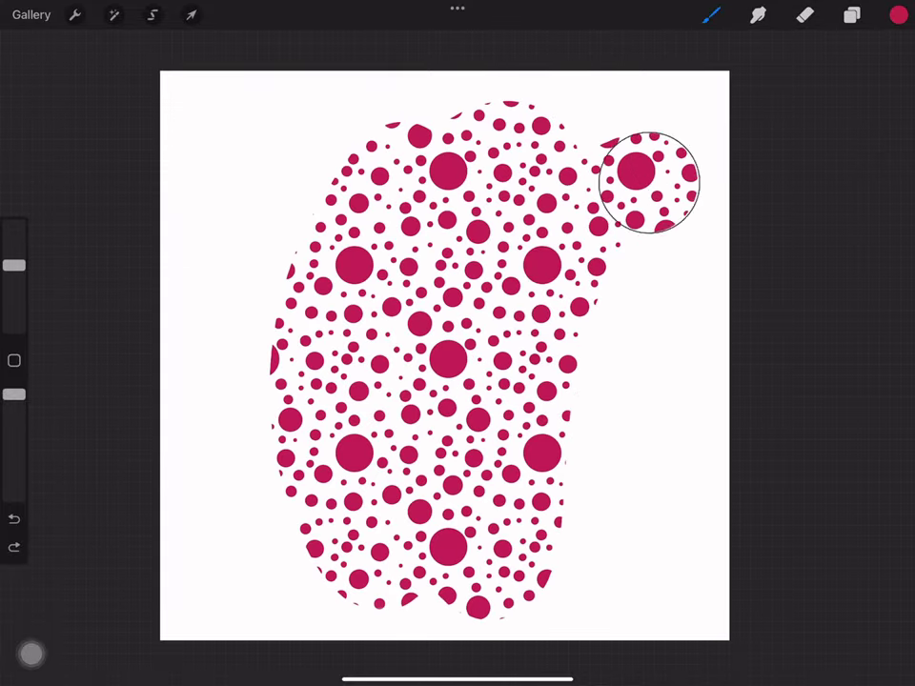
{"action": "key", "text": "ctrl+z"}
Step: Test the Pattern 9 and Pattern 10 flower-pattern brushes, undoing each stroke
{"action": "left_click", "coordinate": [899, 14]}
{"action": "left_click", "coordinate": [711, 14]}
{"action": "left_click", "coordinate": [755, 273]}
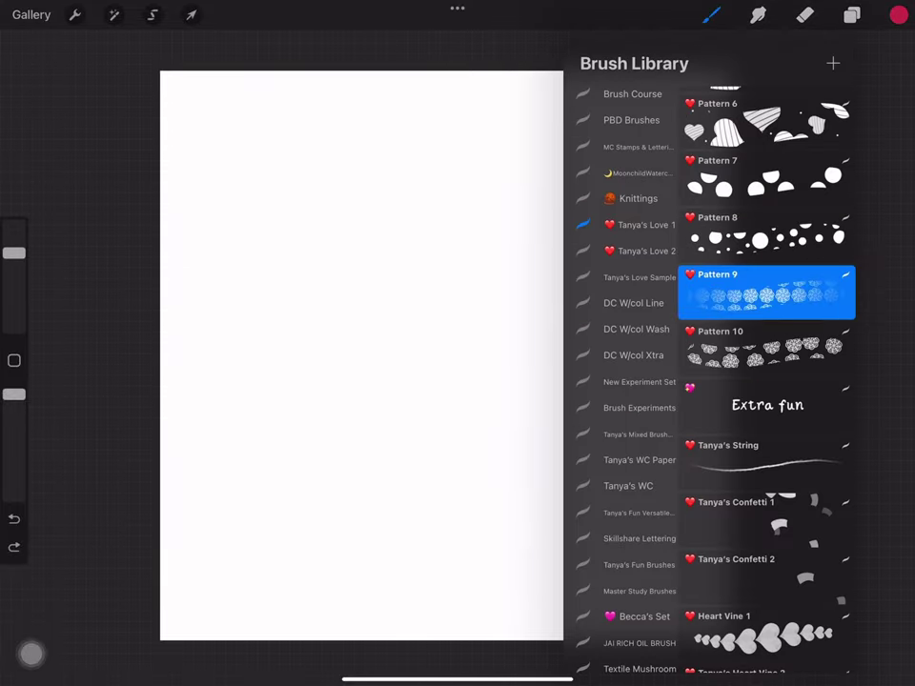
{"action": "mouse_move", "coordinate": [277, 134]}
{"action": "left_mouse_down"}
{"action": "mouse_move", "coordinate": [351, 445]}
{"action": "mouse_move", "coordinate": [616, 165]}
{"action": "mouse_move", "coordinate": [658, 572]}
{"action": "left_mouse_up"}
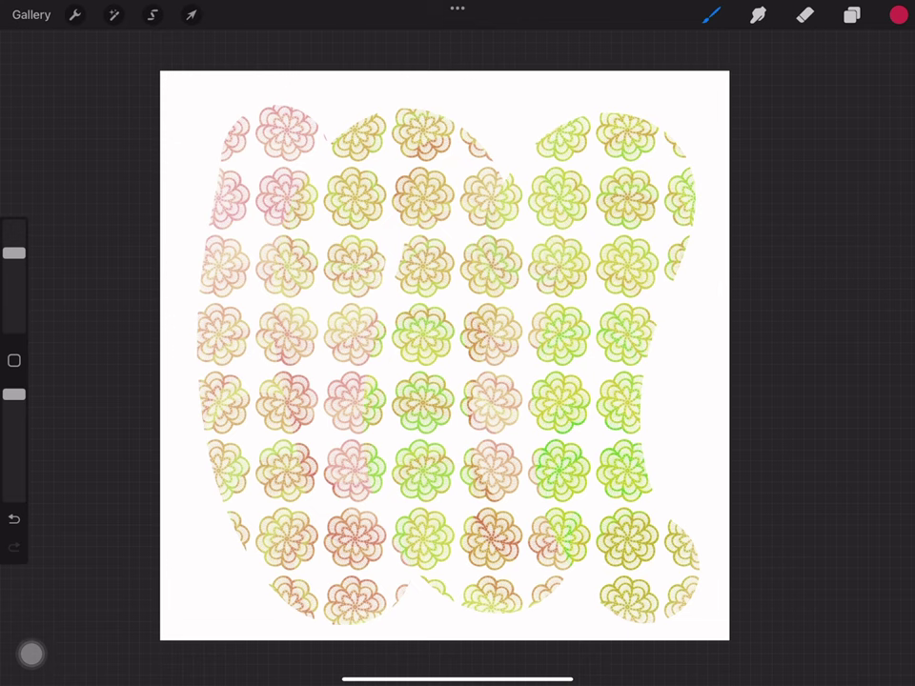
{"action": "key", "text": "ctrl+z"}
{"action": "left_click", "coordinate": [711, 14]}
{"action": "left_click", "coordinate": [776, 297]}
{"action": "left_click_drag", "start_coordinate": [400, 124], "coordinate": [686, 210]}
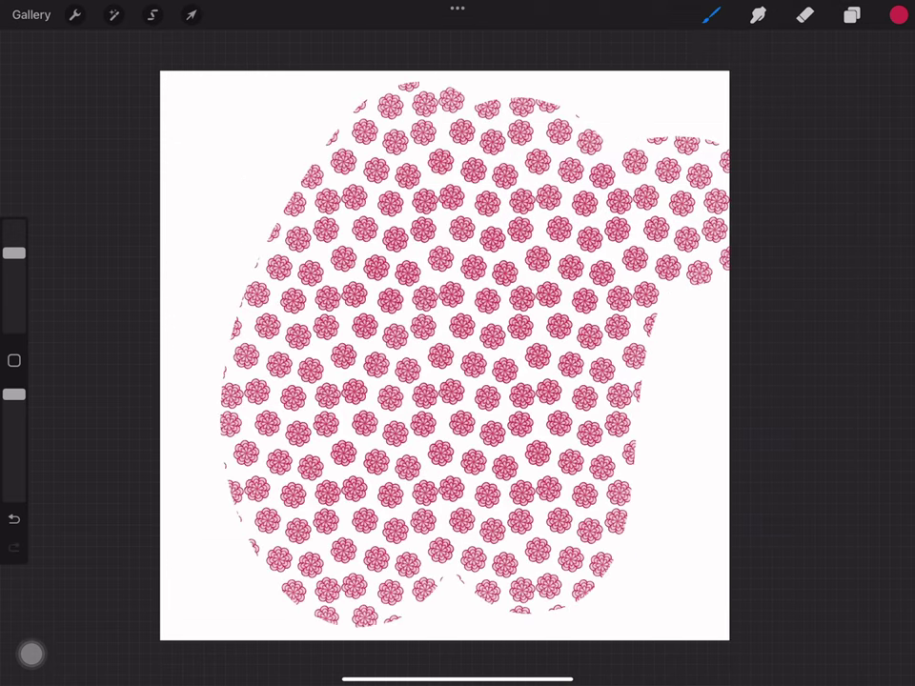
{"action": "key", "text": "ctrl+z"}
{"action": "left_click", "coordinate": [710, 14]}
Step: Try a curved Tanya's String line, then paint a pink arc with Tanya's Confetti 1
{"action": "scroll", "coordinate": [767, 429], "scroll_direction": "down", "scroll_amount": 3}
{"action": "left_click", "coordinate": [767, 219]}
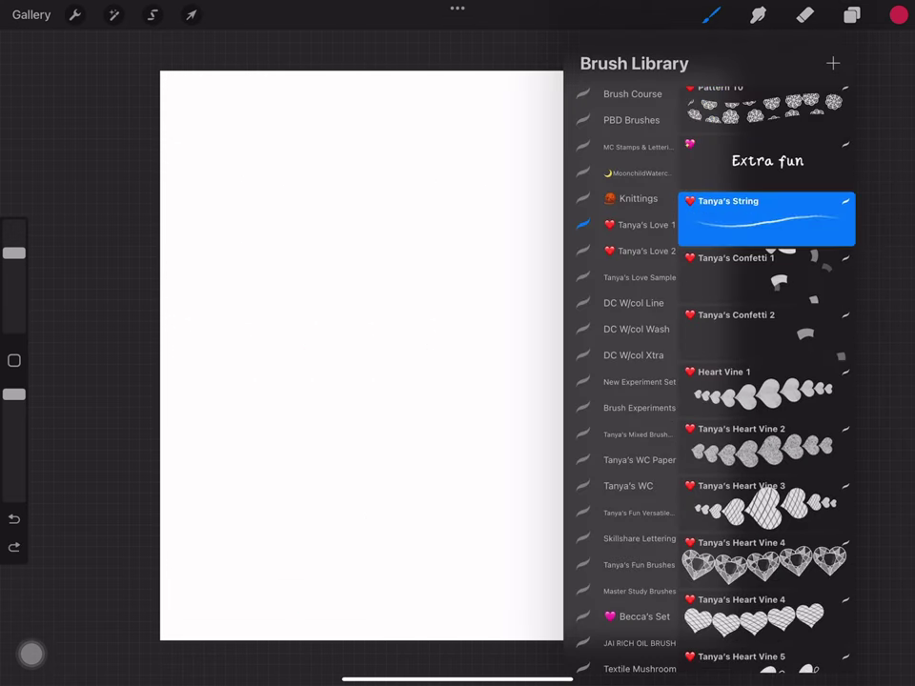
{"action": "mouse_move", "coordinate": [221, 419]}
{"action": "left_mouse_down"}
{"action": "mouse_move", "coordinate": [272, 266]}
{"action": "mouse_move", "coordinate": [572, 195]}
{"action": "left_mouse_up"}
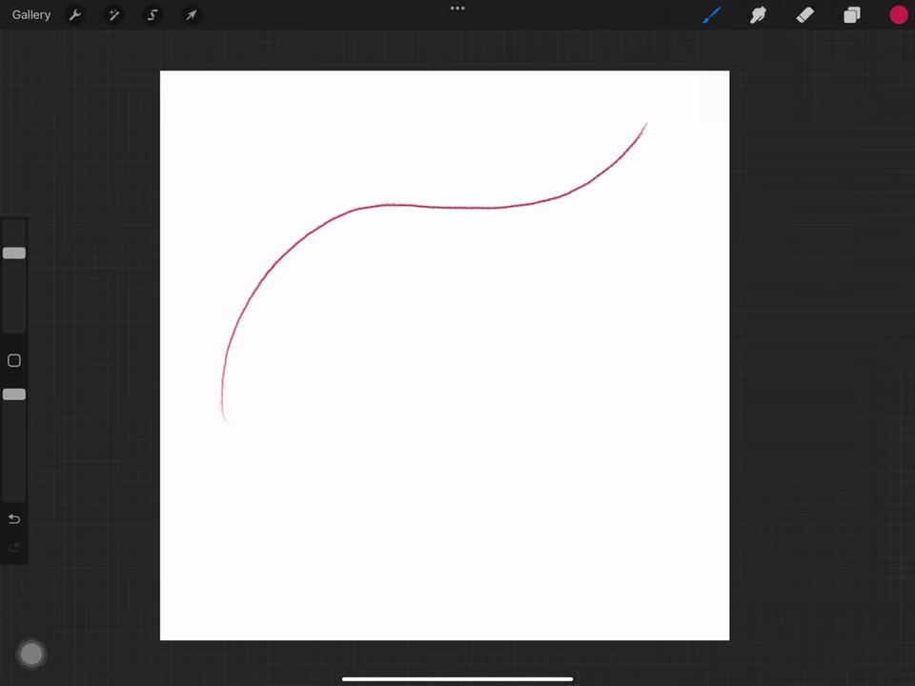
{"action": "left_click", "coordinate": [711, 15]}
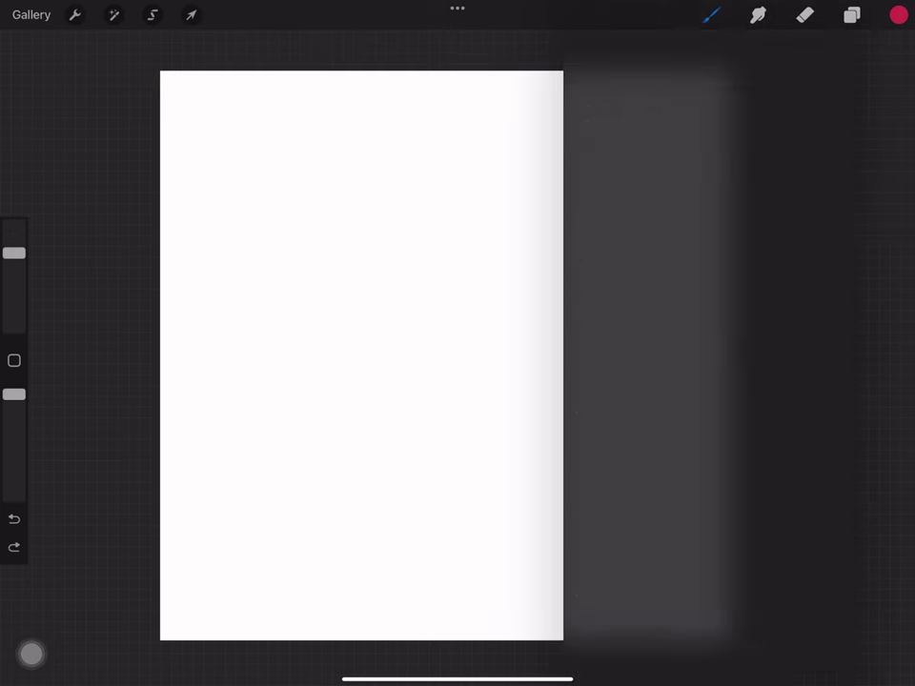
{"action": "left_click", "coordinate": [767, 291]}
{"action": "left_click_drag", "start_coordinate": [295, 366], "coordinate": [567, 230]}
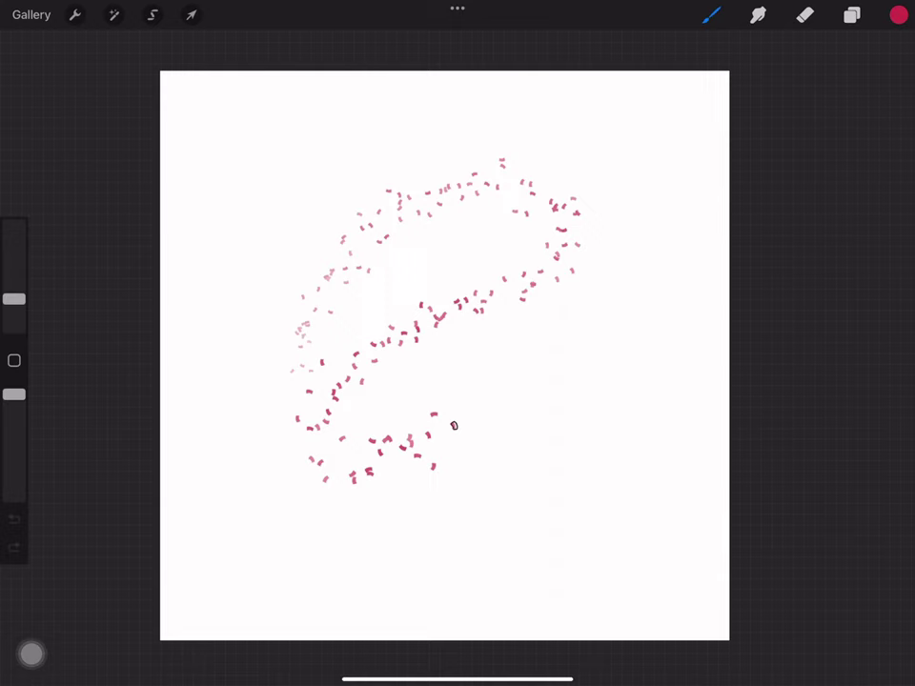
{"action": "left_click", "coordinate": [14, 519]}
Step: Paint larger Confetti 1 and a red-and-orange Tanya's Confetti 2 scatter, undoing both
{"action": "left_click_drag", "start_coordinate": [14, 298], "coordinate": [14, 276]}
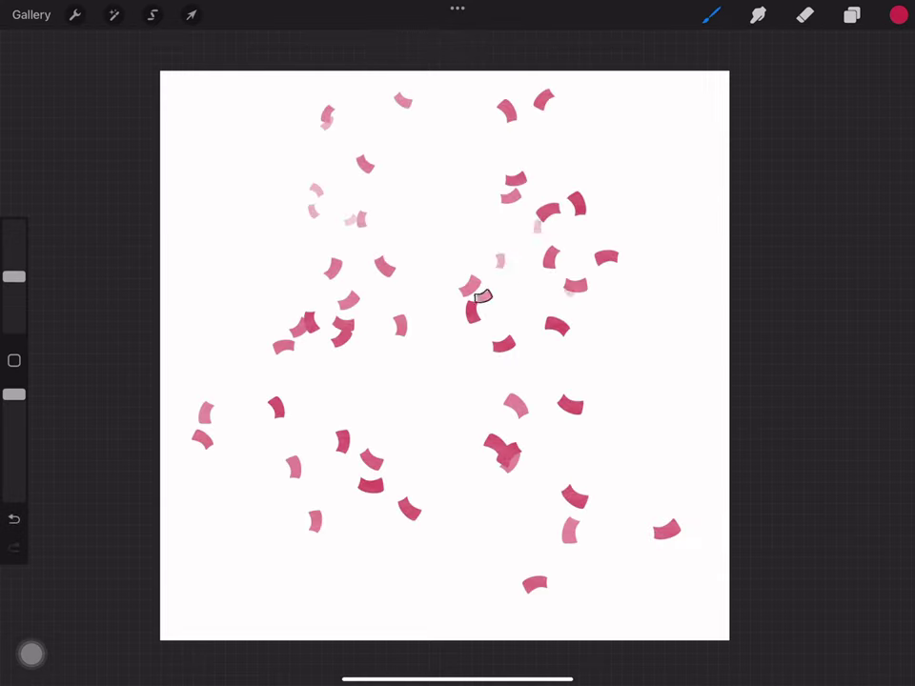
{"action": "left_click", "coordinate": [13, 518]}
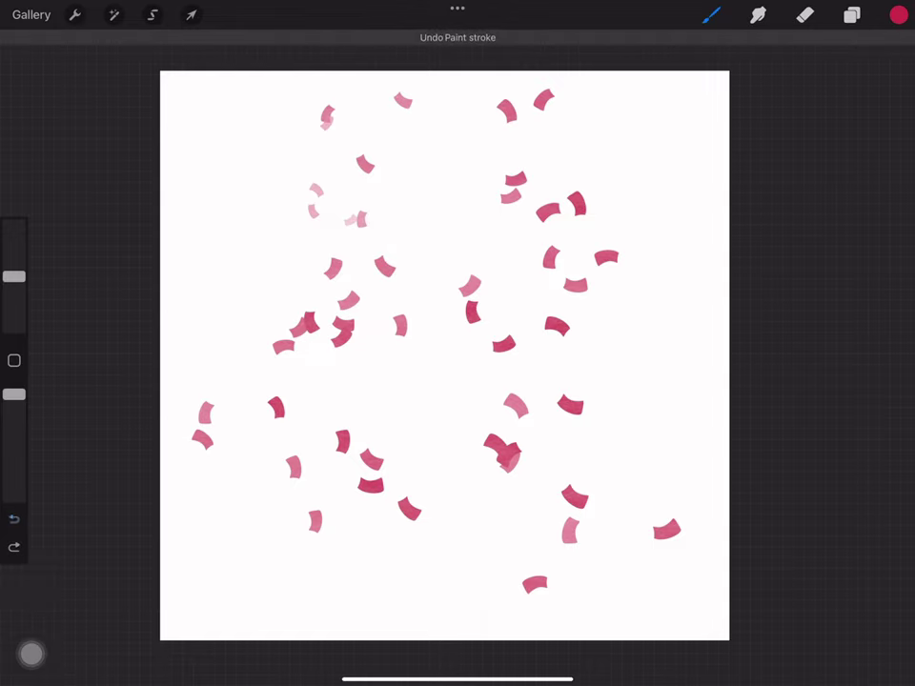
{"action": "left_click", "coordinate": [13, 519]}
{"action": "left_click", "coordinate": [711, 14]}
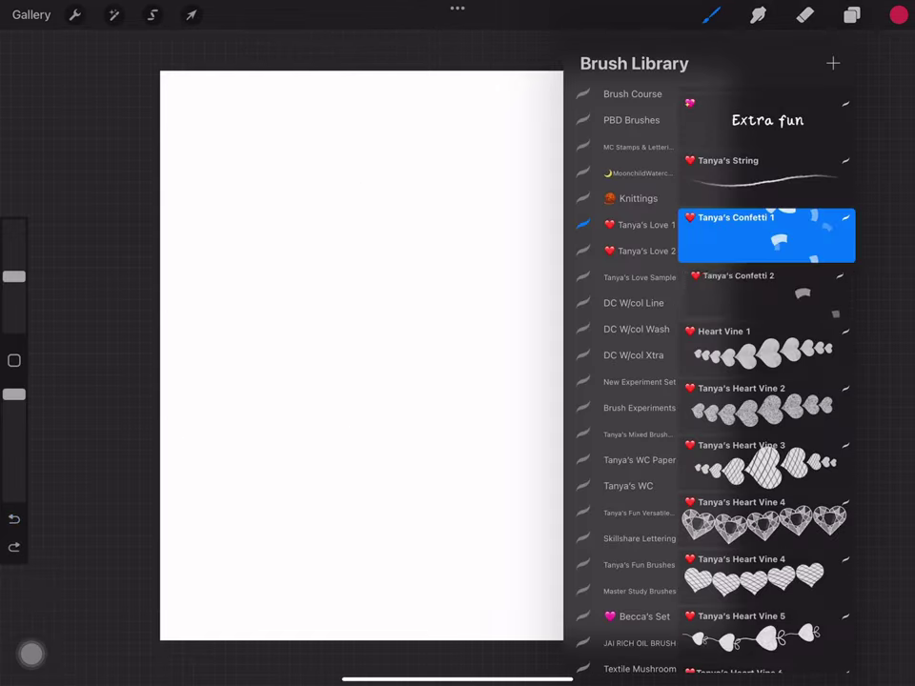
{"action": "left_click", "coordinate": [762, 286]}
{"action": "left_click_drag", "start_coordinate": [311, 205], "coordinate": [579, 297]}
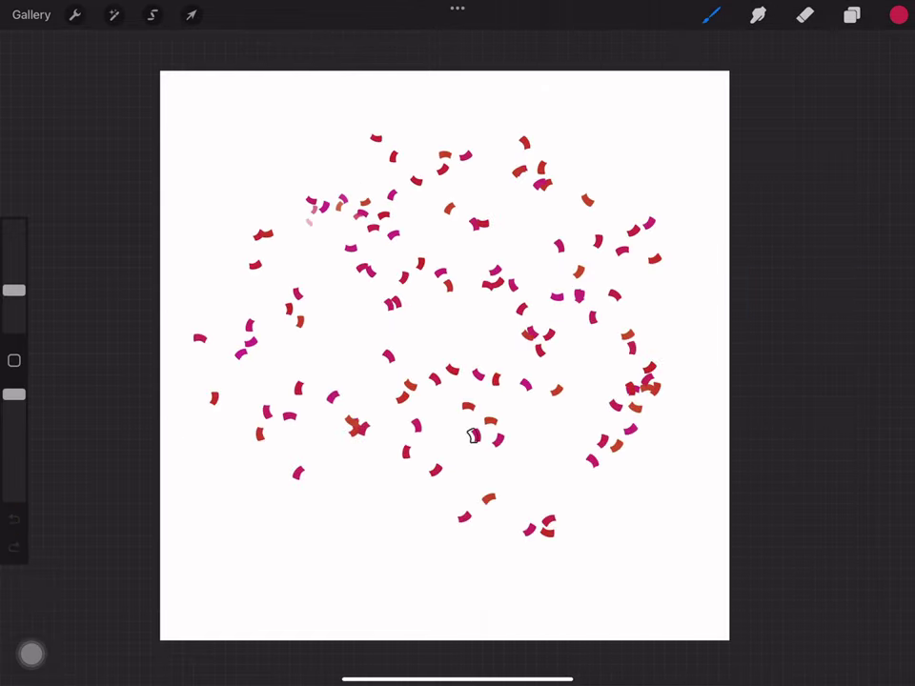
{"action": "key", "text": "ctrl+z"}
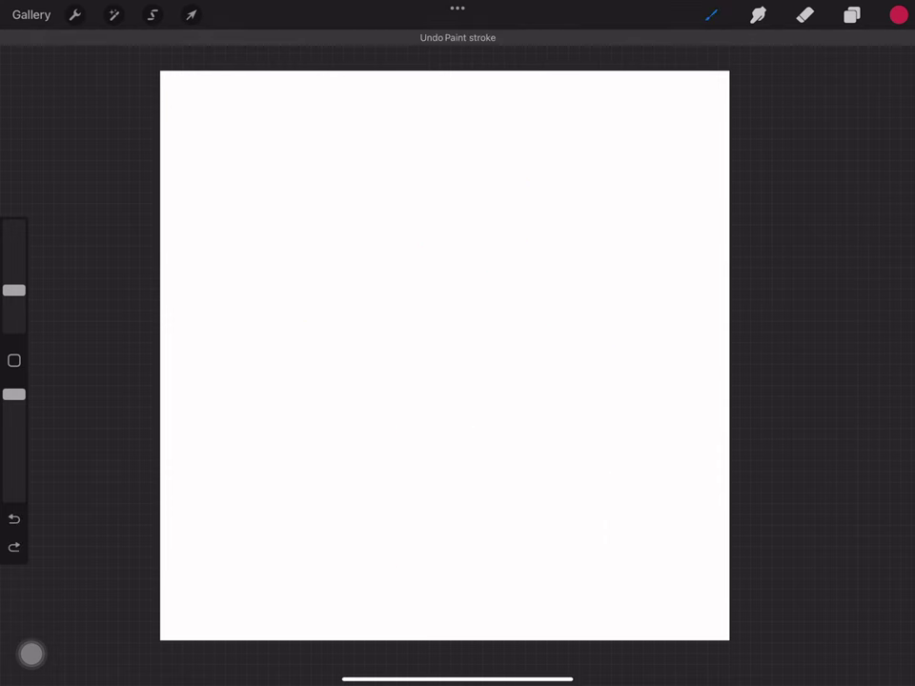
Step: Test diagonal strokes with Heart Vine 1 and Tanya's Heart Vine 2, undoing each
{"action": "left_click", "coordinate": [710, 15]}
{"action": "left_click", "coordinate": [762, 290]}
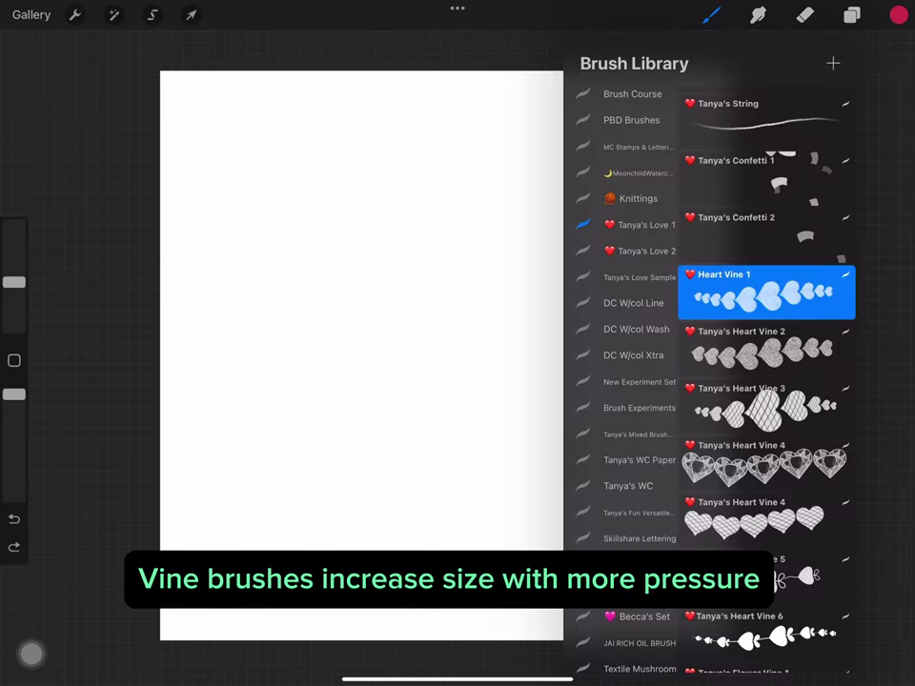
{"action": "mouse_move", "coordinate": [256, 548]}
{"action": "left_mouse_down"}
{"action": "mouse_move", "coordinate": [404, 347]}
{"action": "mouse_move", "coordinate": [672, 152]}
{"action": "left_mouse_up"}
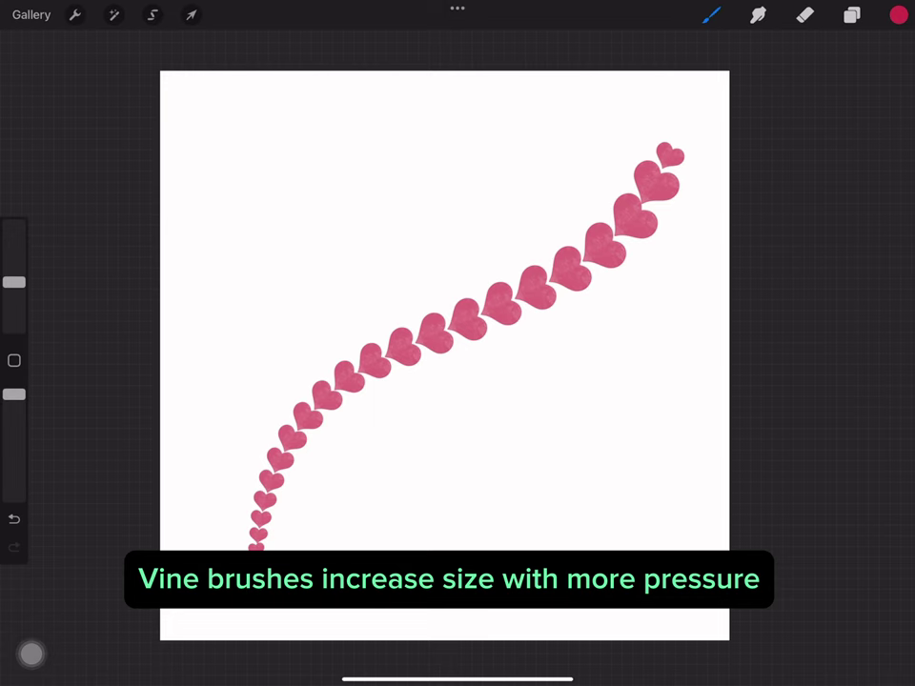
{"action": "key", "text": "ctrl+z"}
{"action": "left_click", "coordinate": [710, 14]}
{"action": "left_click", "coordinate": [766, 291]}
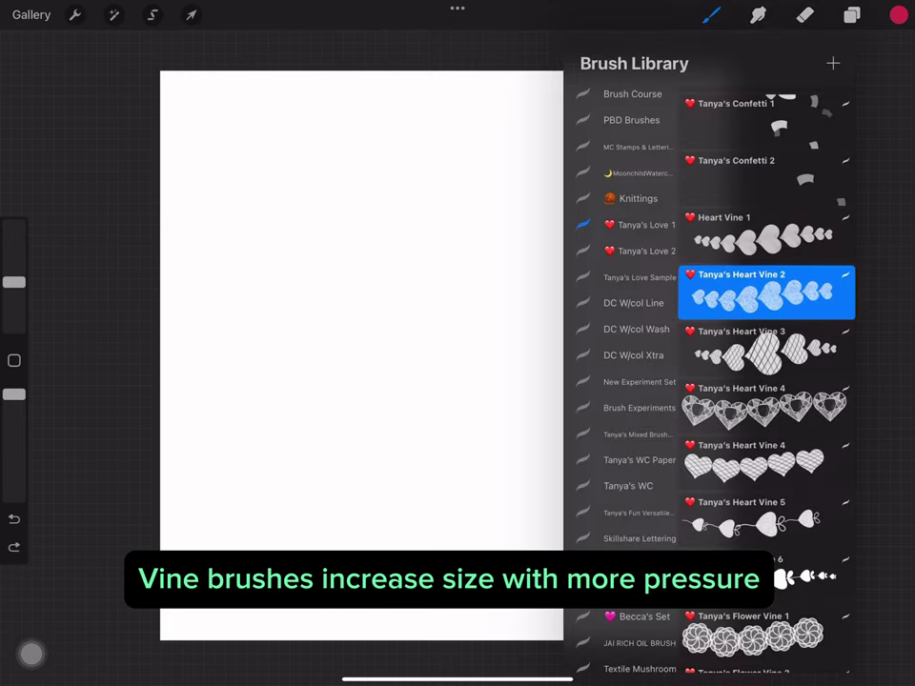
{"action": "key", "text": "Escape"}
{"action": "left_click_drag", "start_coordinate": [302, 416], "coordinate": [620, 229]}
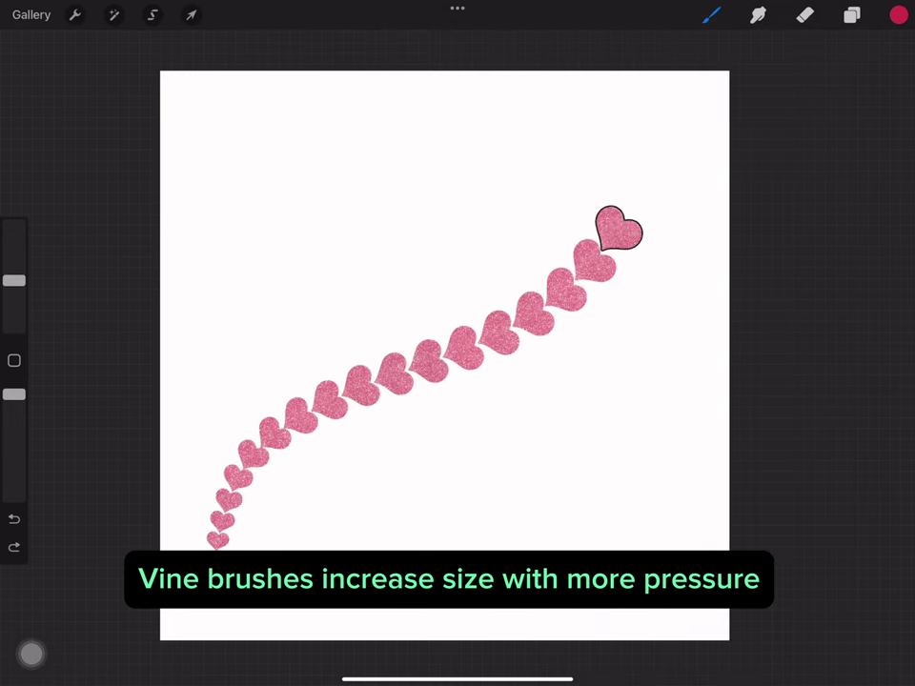
{"action": "key", "text": "ctrl+z"}
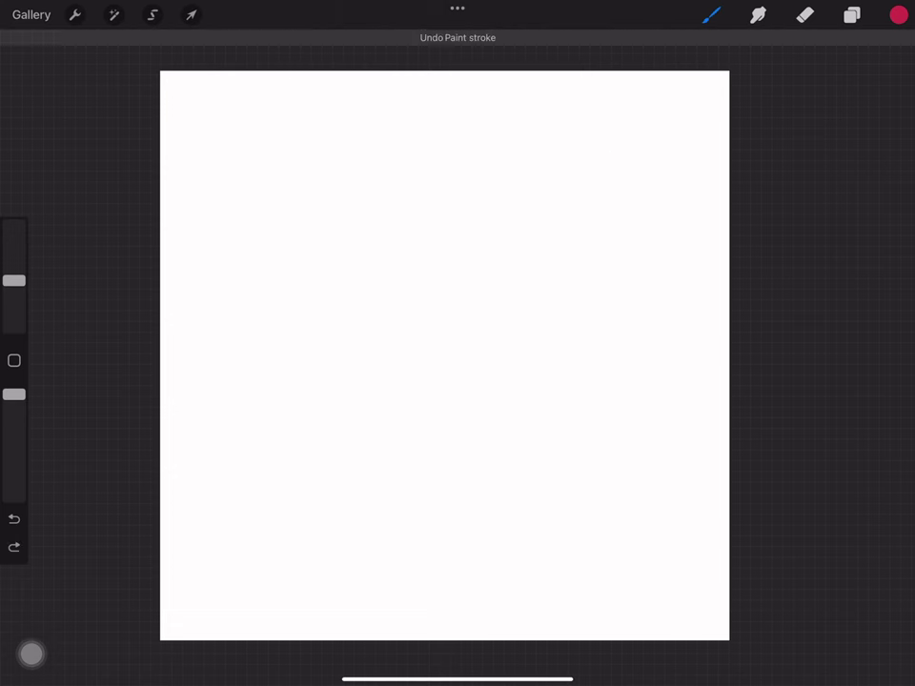
Step: Draw a Heart Vine 2 border, snap it to a square, and stretch it to the canvas edges
{"action": "left_click_drag", "start_coordinate": [166, 74], "coordinate": [164, 648]}
{"action": "mouse_move", "coordinate": [695, 637]}
{"action": "left_mouse_down"}
{"action": "mouse_move", "coordinate": [718, 86]}
{"action": "mouse_move", "coordinate": [153, 77]}
{"action": "left_mouse_up"}
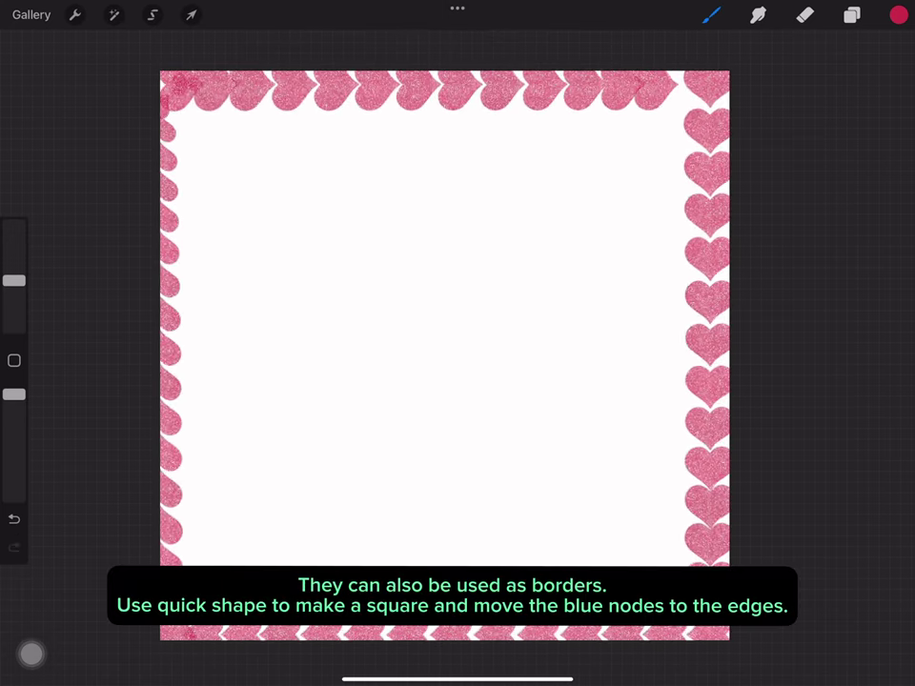
{"action": "left_click", "coordinate": [458, 40]}
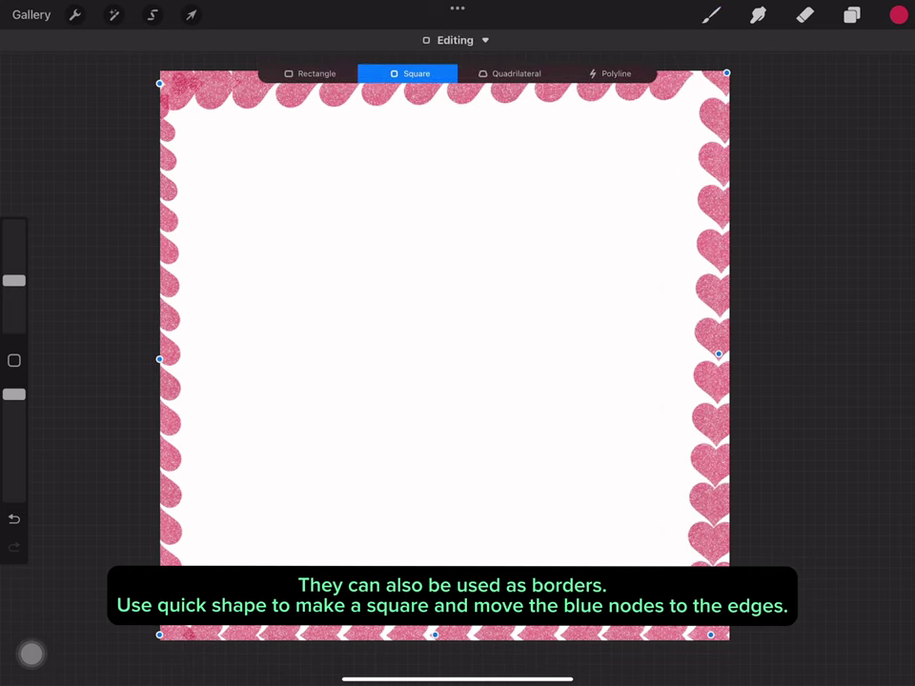
{"action": "left_click_drag", "start_coordinate": [710, 634], "coordinate": [724, 638]}
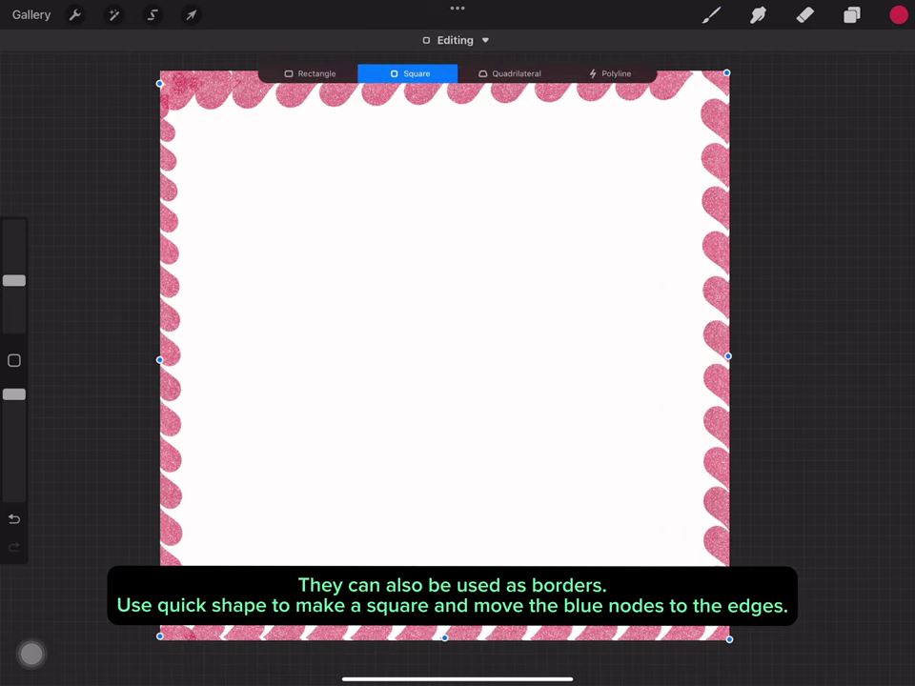
{"action": "left_click_drag", "start_coordinate": [159, 83], "coordinate": [160, 72]}
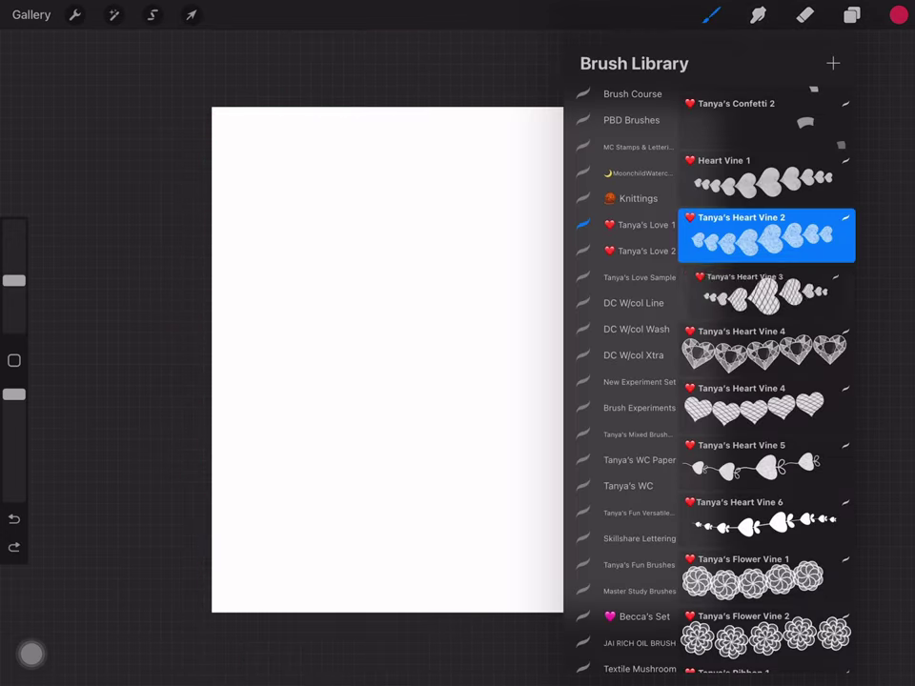
Step: Test crosshatched Heart Vine 3 and gem-heart Heart Vine 4 with a straight row and curve, undoing all
{"action": "left_click", "coordinate": [762, 291]}
{"action": "mouse_move", "coordinate": [270, 588]}
{"action": "left_mouse_down"}
{"action": "mouse_move", "coordinate": [394, 358]}
{"action": "mouse_move", "coordinate": [667, 143]}
{"action": "left_mouse_up"}
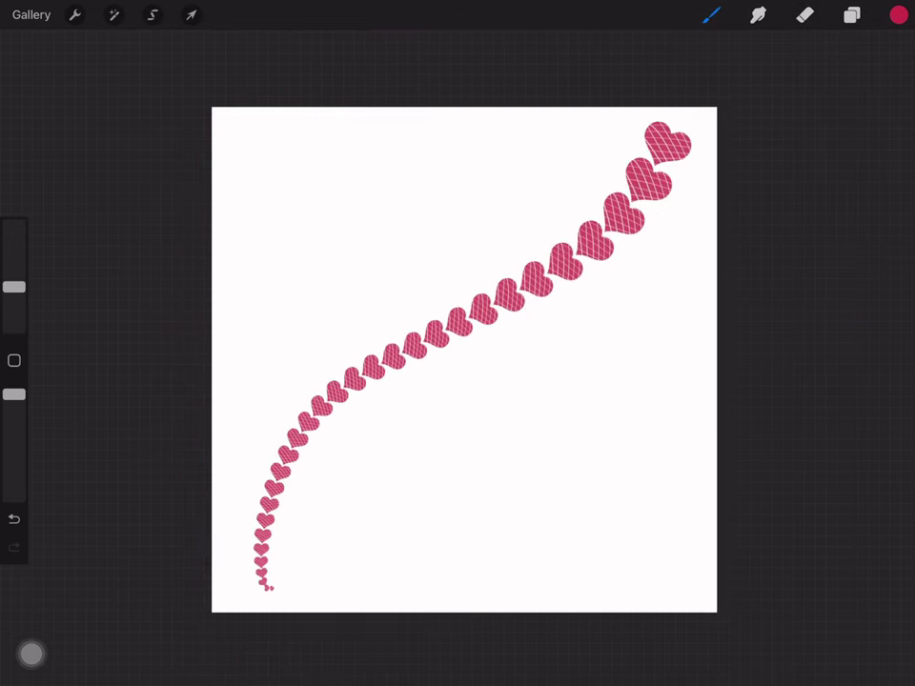
{"action": "key", "text": "ctrl+z"}
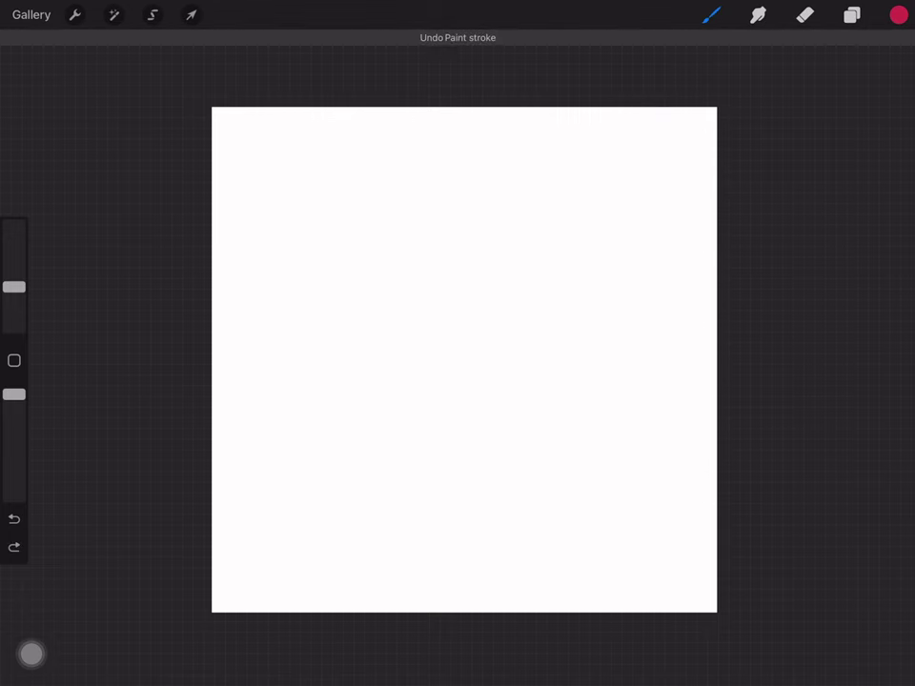
{"action": "left_click", "coordinate": [710, 14]}
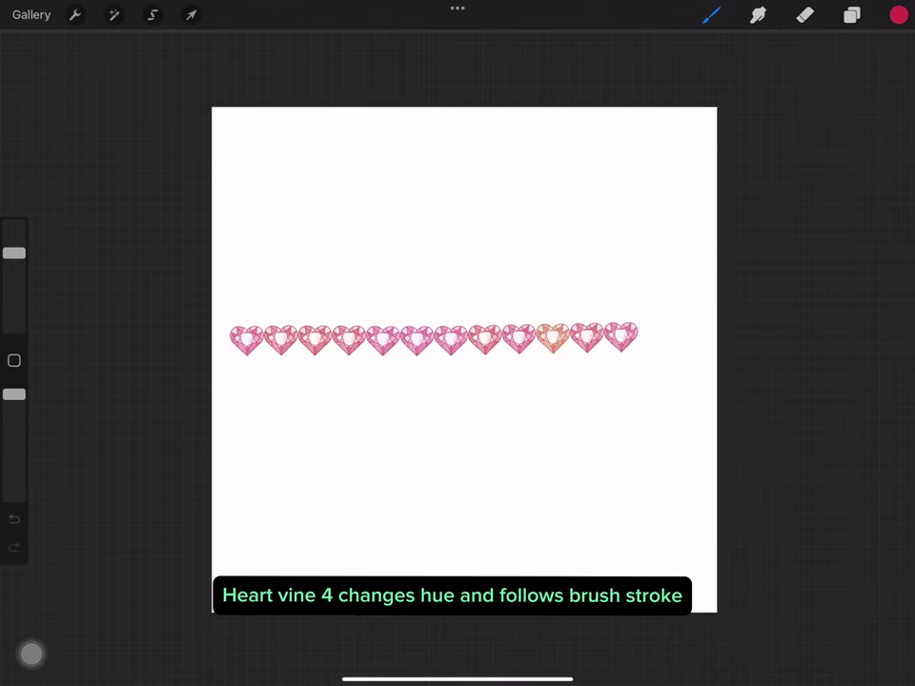
{"action": "left_click_drag", "start_coordinate": [636, 338], "coordinate": [694, 338]}
{"action": "left_click_drag", "start_coordinate": [260, 507], "coordinate": [394, 427]}
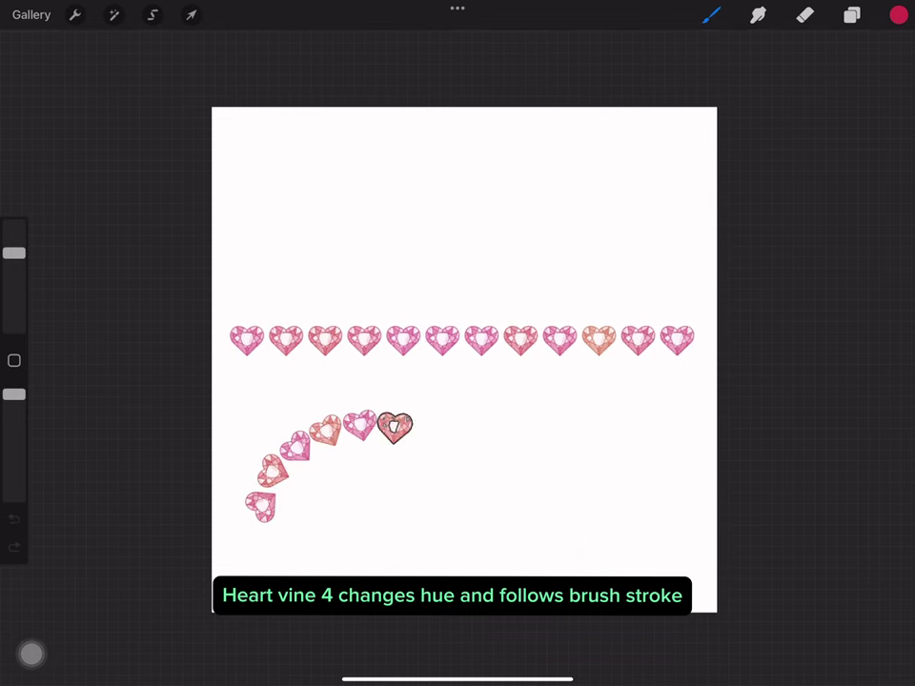
{"action": "key", "text": "ctrl+z"}
{"action": "key", "text": "ctrl+z"}
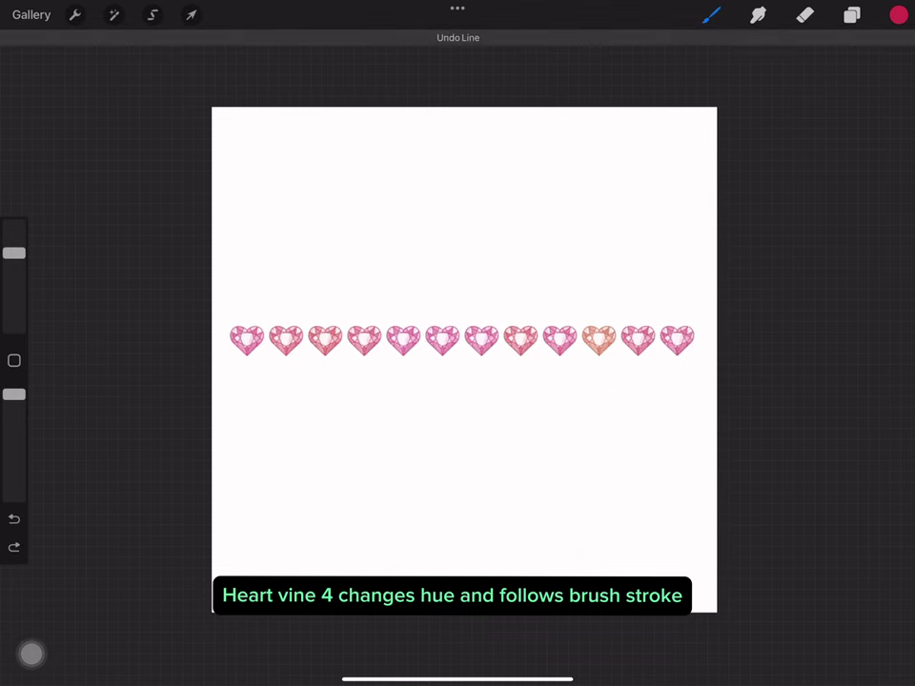
{"action": "left_click", "coordinate": [712, 14]}
{"action": "key", "text": "ctrl+z"}
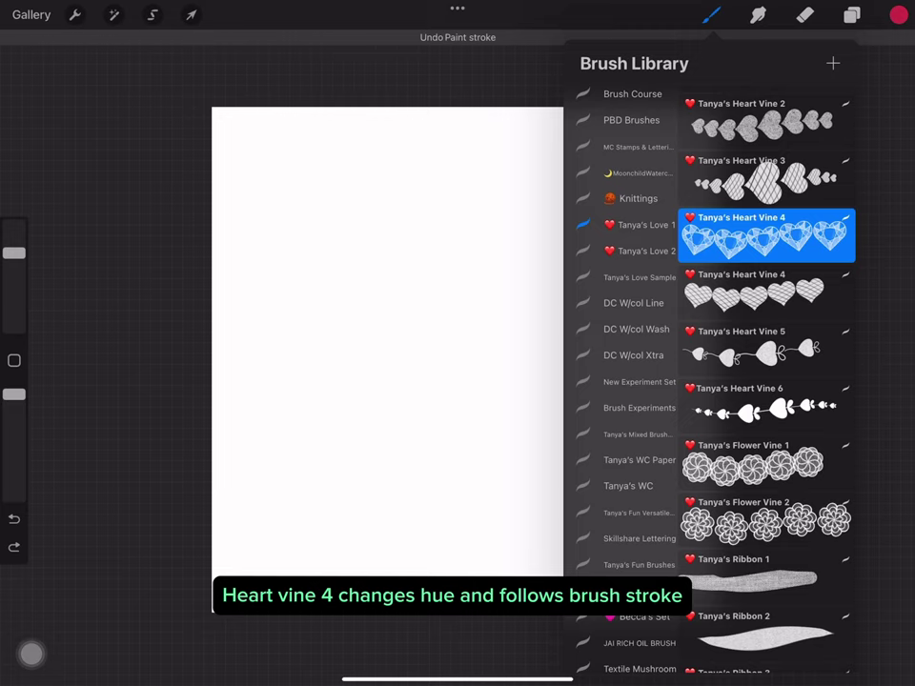
Step: Draw and undo a straight pink-heart row with the second Heart Vine 4 brush
{"action": "left_click", "coordinate": [752, 290]}
{"action": "mouse_move", "coordinate": [247, 355]}
{"action": "left_mouse_down"}
{"action": "mouse_move", "coordinate": [585, 363]}
{"action": "mouse_move", "coordinate": [669, 355]}
{"action": "left_mouse_up"}
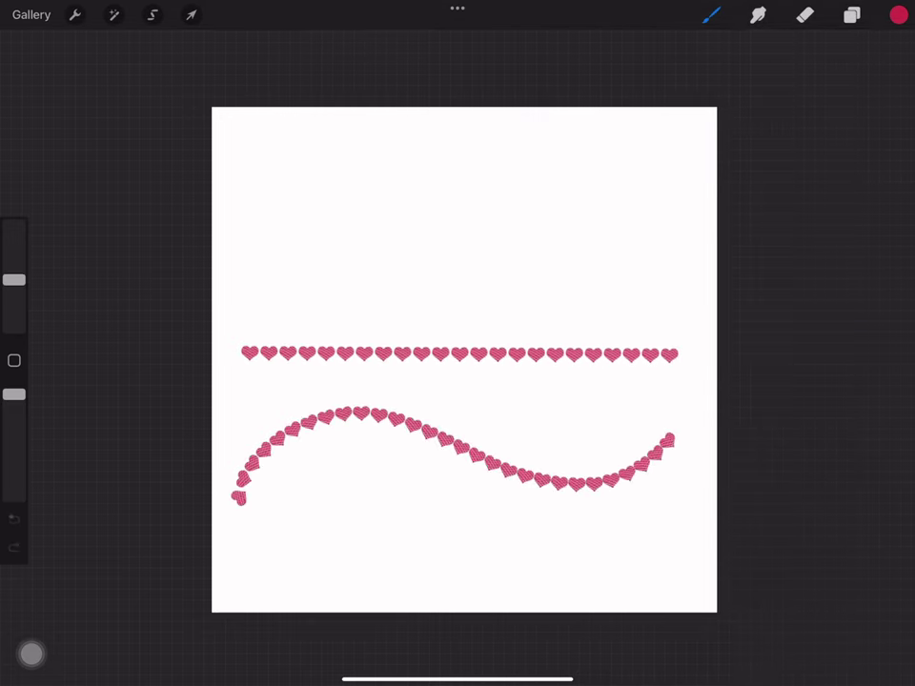
{"action": "key", "text": "ctrl+z"}
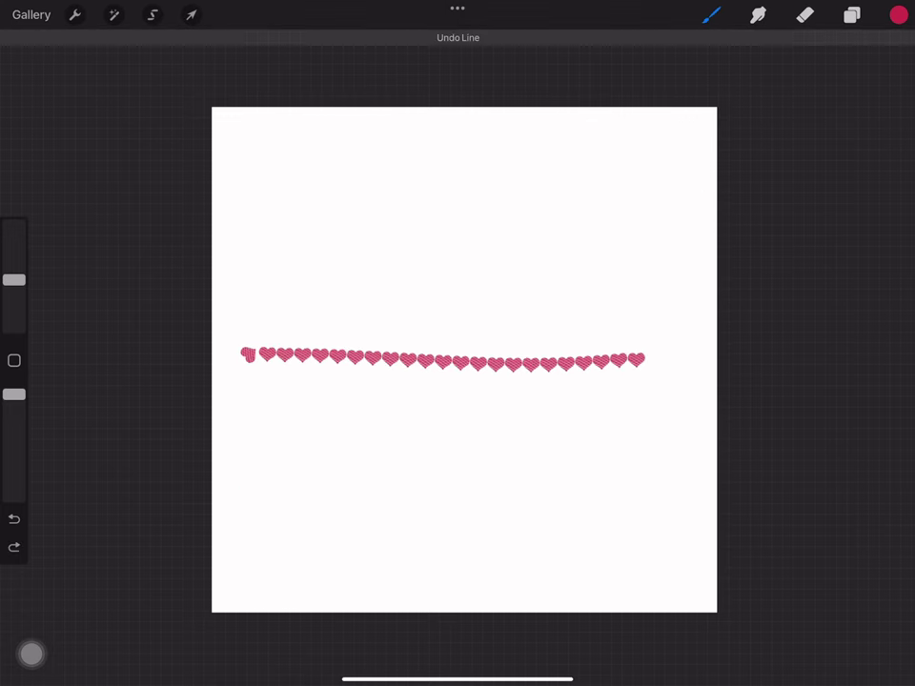
{"action": "left_click", "coordinate": [710, 14]}
{"action": "key", "text": "ctrl+z"}
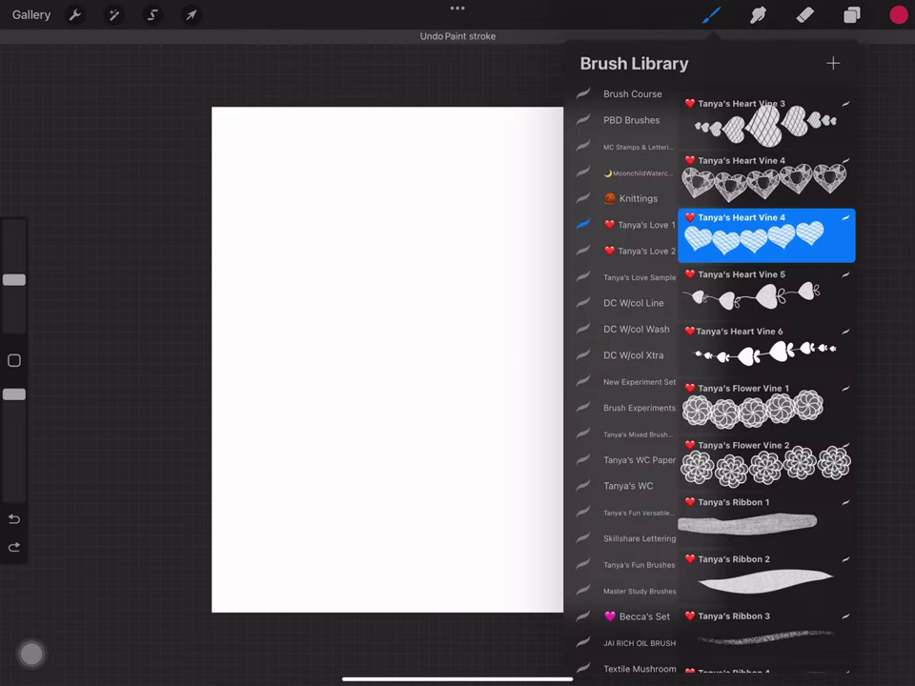
Step: Paint test vines rising up the canvas with Heart Vine 5 and Heart Vine 6
{"action": "left_click", "coordinate": [752, 291]}
{"action": "left_click_drag", "start_coordinate": [341, 560], "coordinate": [331, 339]}
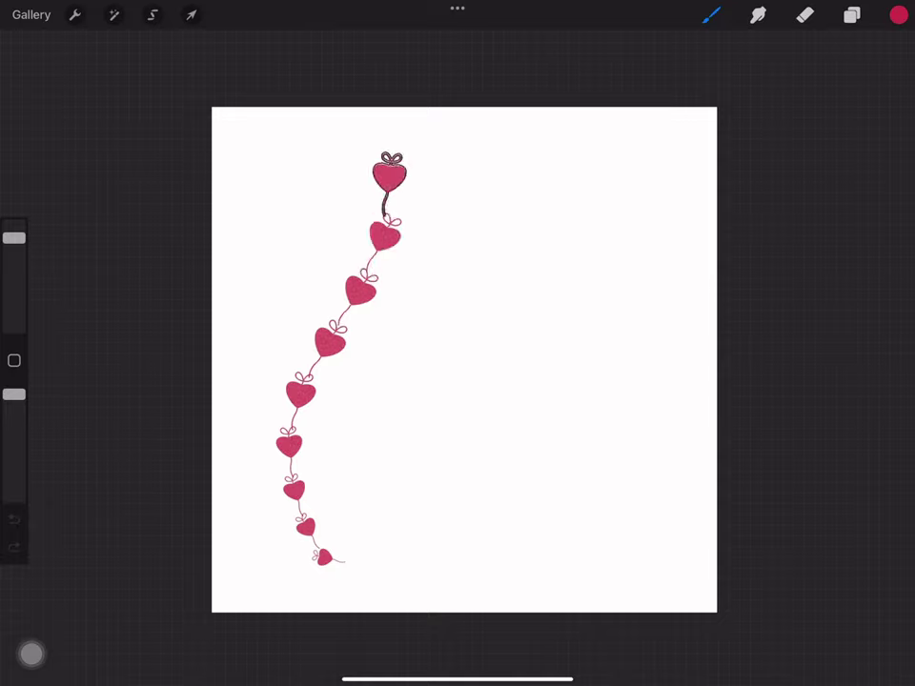
{"action": "key", "text": "ctrl+z"}
{"action": "left_click", "coordinate": [711, 14]}
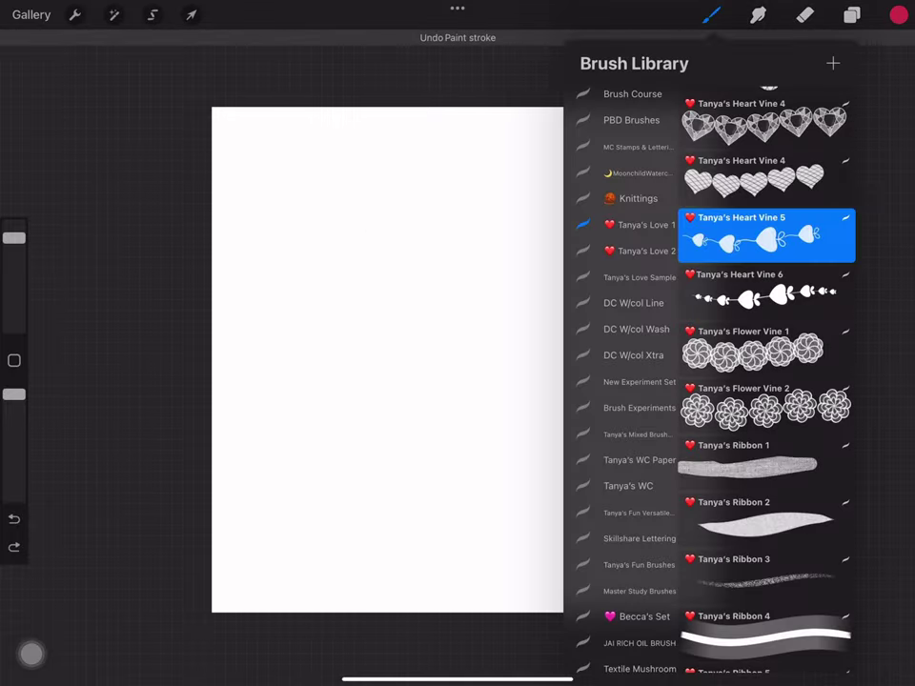
{"action": "left_click", "coordinate": [766, 290]}
{"action": "left_click_drag", "start_coordinate": [290, 540], "coordinate": [354, 322]}
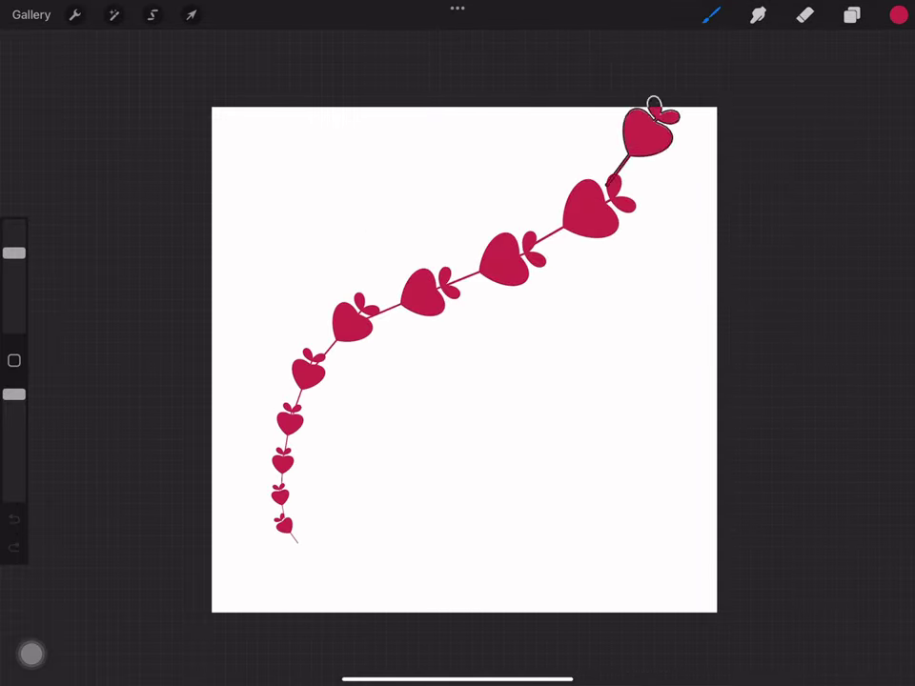
Step: Clear the heart vine and stamp, then undo, a single Flower Vine 1 flower
{"action": "key", "text": "ctrl+z"}
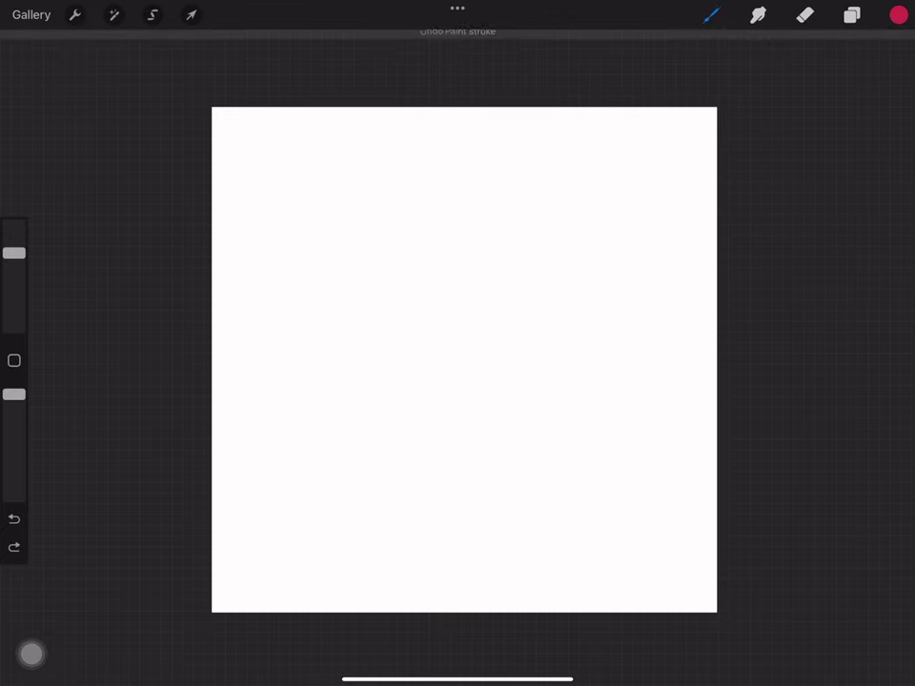
{"action": "left_click", "coordinate": [710, 15]}
{"action": "left_click", "coordinate": [766, 290]}
{"action": "left_click", "coordinate": [382, 463]}
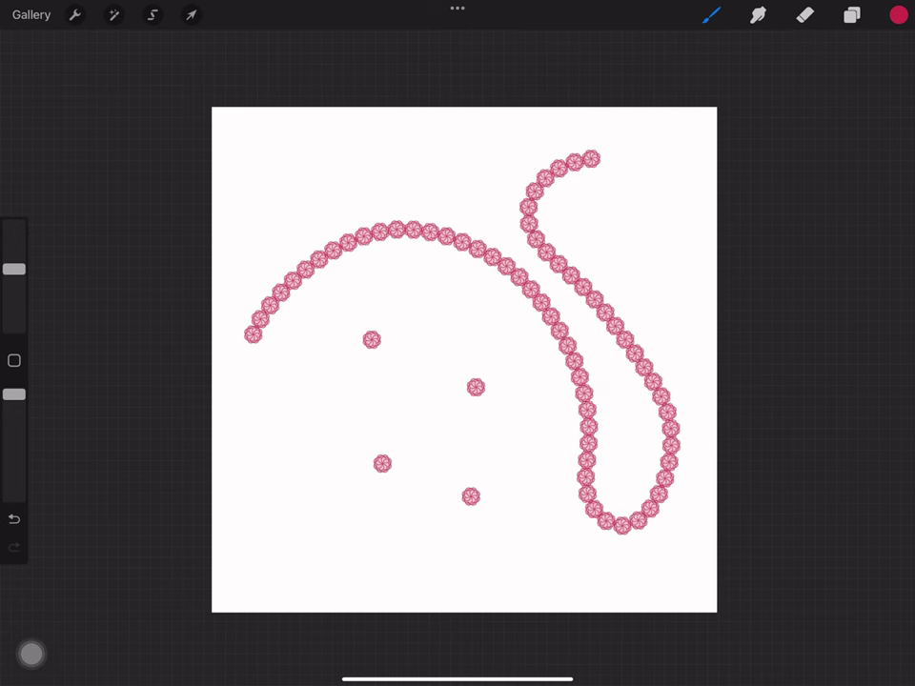
{"action": "key", "text": "ctrl+z"}
{"action": "key", "text": "ctrl+z"}
Step: Stamp flowers and paint an arc with Flower Vine 2, then undo the arc
{"action": "left_click", "coordinate": [711, 14]}
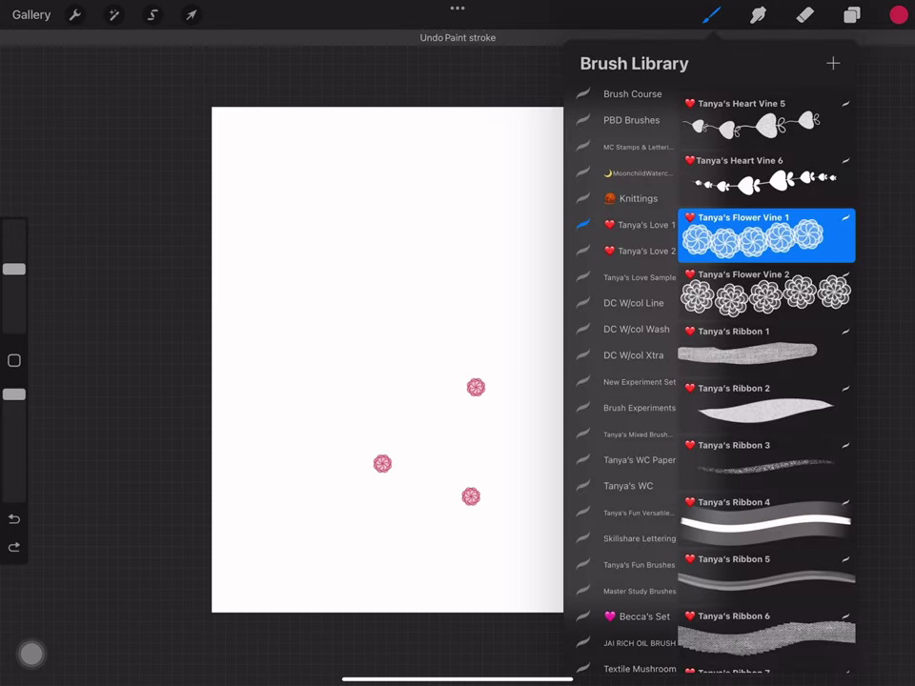
{"action": "left_click", "coordinate": [766, 286]}
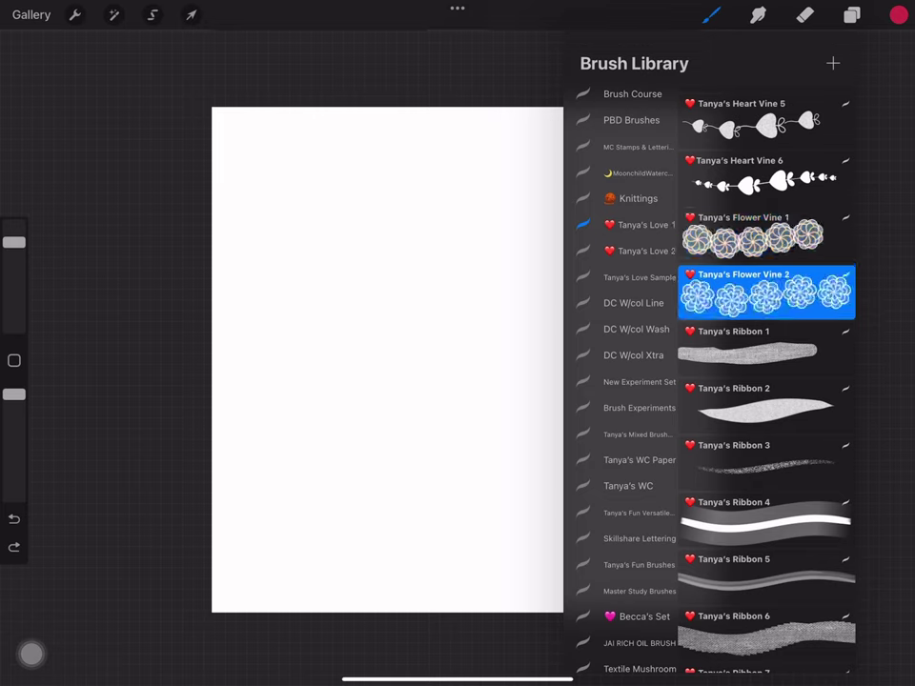
{"action": "left_click_drag", "start_coordinate": [305, 490], "coordinate": [378, 514]}
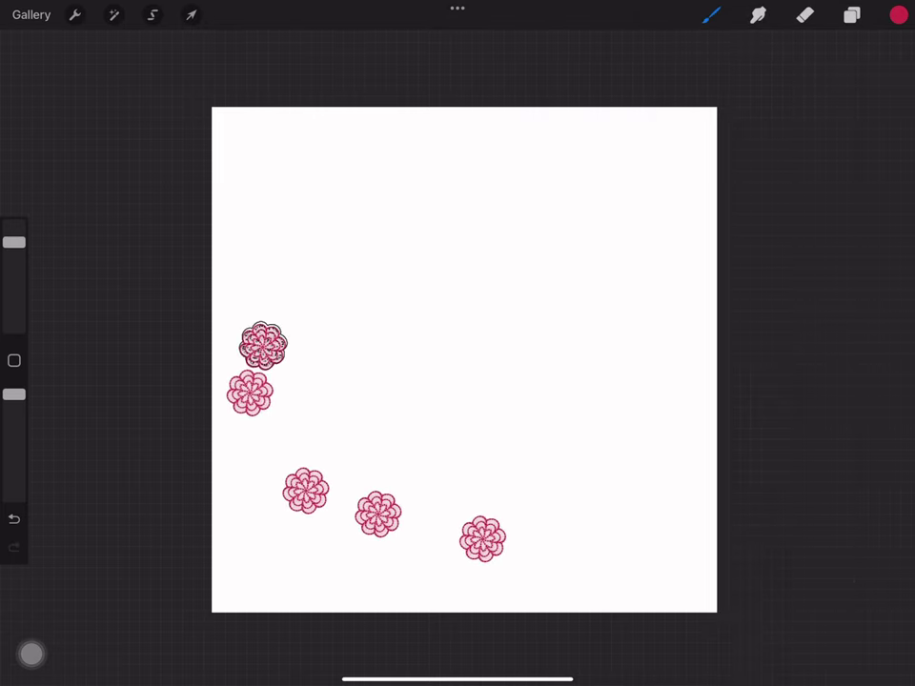
{"action": "left_click_drag", "start_coordinate": [263, 346], "coordinate": [571, 303]}
{"action": "key", "text": "ctrl+z"}
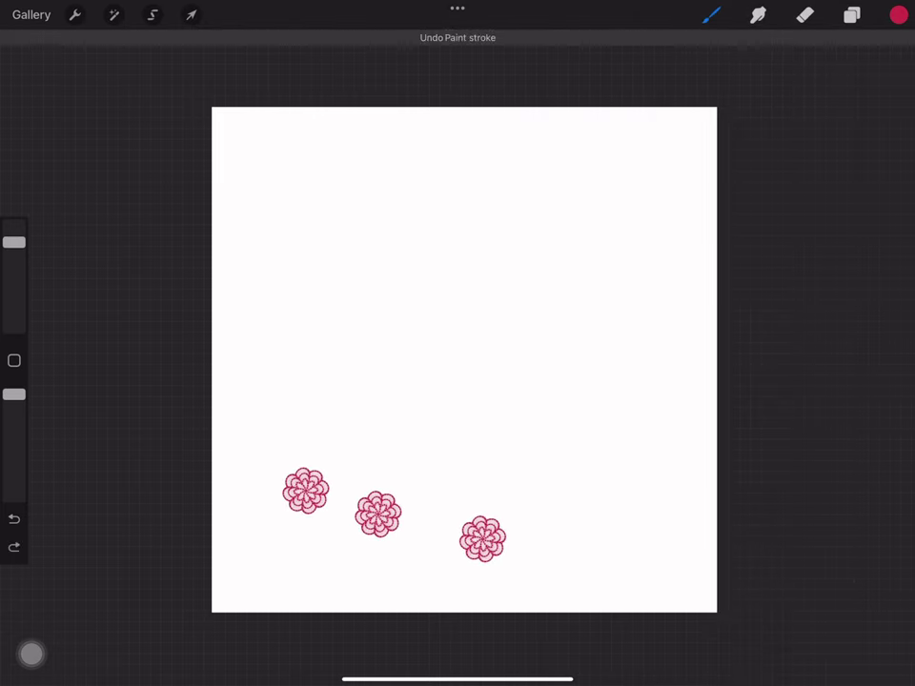
Step: Clear the last flower stamp and paint a pink ribbon loop with Ribbon 1
{"action": "left_click", "coordinate": [711, 15]}
{"action": "key", "text": "ctrl+z"}
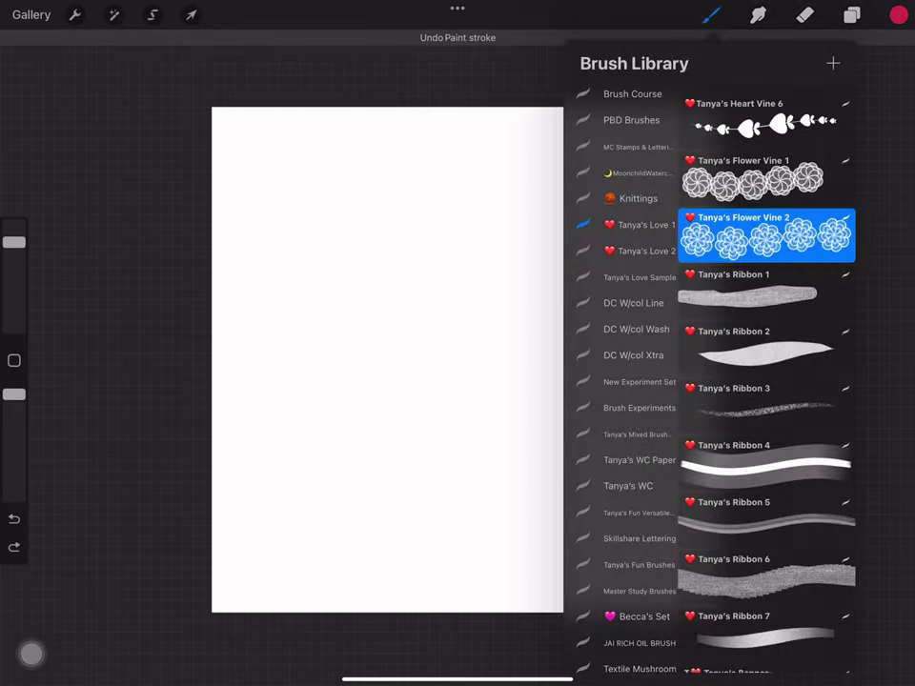
{"action": "left_click", "coordinate": [753, 291]}
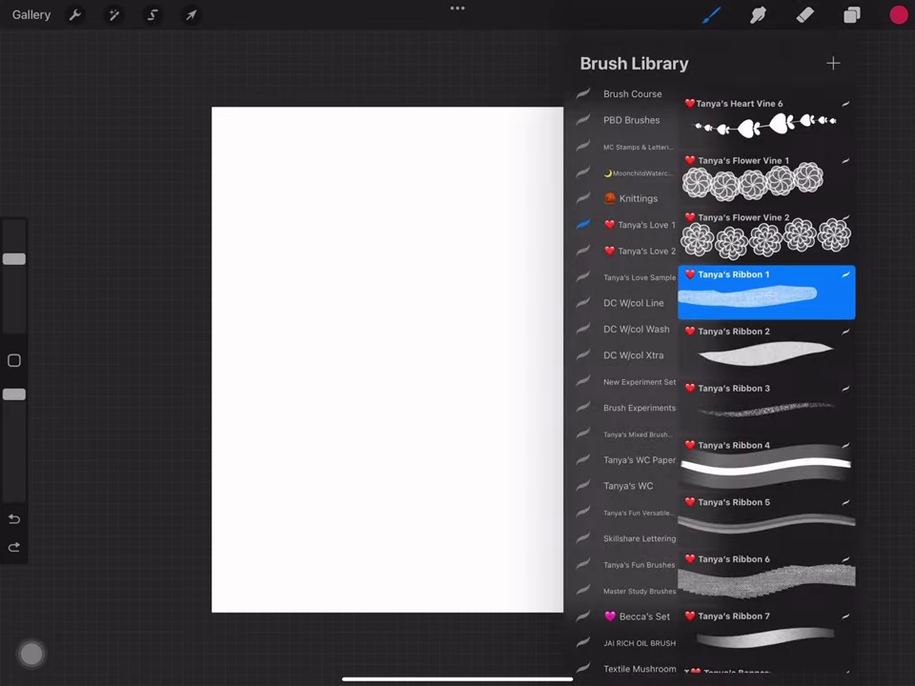
{"action": "key", "text": "Escape"}
{"action": "mouse_move", "coordinate": [449, 341]}
{"action": "left_mouse_down"}
{"action": "mouse_move", "coordinate": [471, 348]}
{"action": "mouse_move", "coordinate": [248, 501]}
{"action": "mouse_move", "coordinate": [270, 439]}
{"action": "left_mouse_up"}
Step: Duplicate the ribbon layer, flip it horizontally, and move and rotate it into a bow
{"action": "left_click", "coordinate": [851, 14]}
{"action": "left_click_drag", "start_coordinate": [838, 109], "coordinate": [724, 109]}
{"action": "left_click", "coordinate": [814, 109]}
{"action": "left_click", "coordinate": [191, 14]}
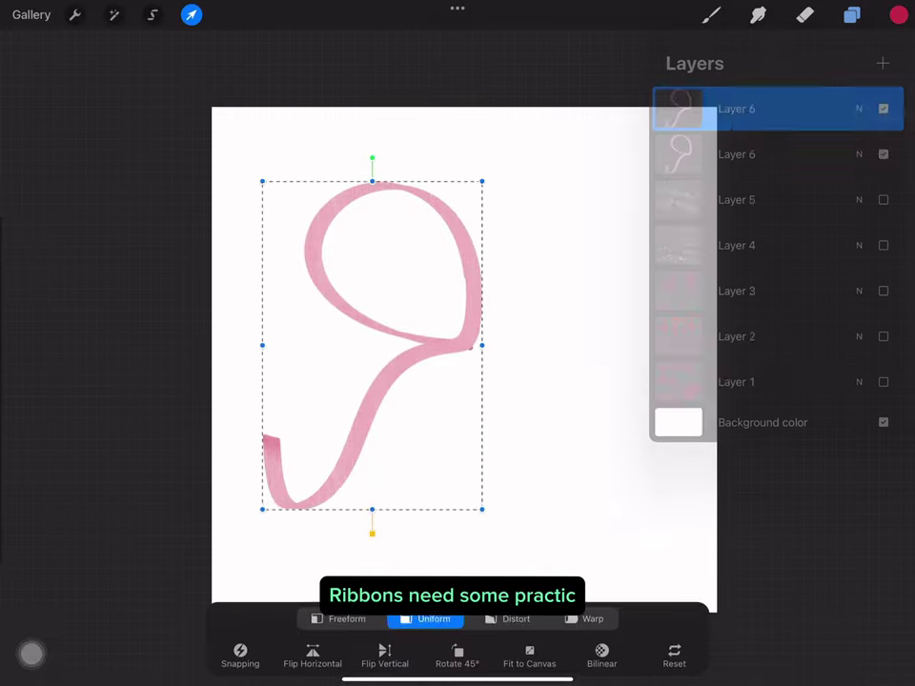
{"action": "left_click", "coordinate": [312, 652]}
{"action": "left_click_drag", "start_coordinate": [371, 343], "coordinate": [557, 345]}
{"action": "mouse_move", "coordinate": [559, 159]}
{"action": "left_mouse_down"}
{"action": "mouse_move", "coordinate": [606, 179]}
{"action": "mouse_move", "coordinate": [612, 194]}
{"action": "left_mouse_up"}
{"action": "left_click", "coordinate": [710, 15]}
{"action": "left_click", "coordinate": [851, 14]}
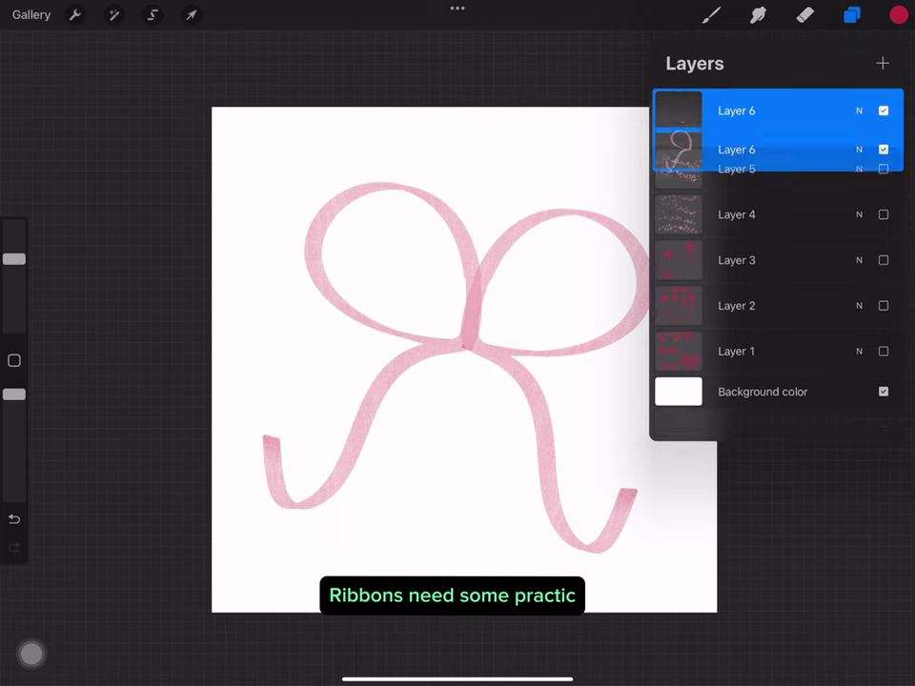
Step: Draw and undo hook-shaped and curved test strokes with the early Ribbon brushes
{"action": "left_click", "coordinate": [710, 14]}
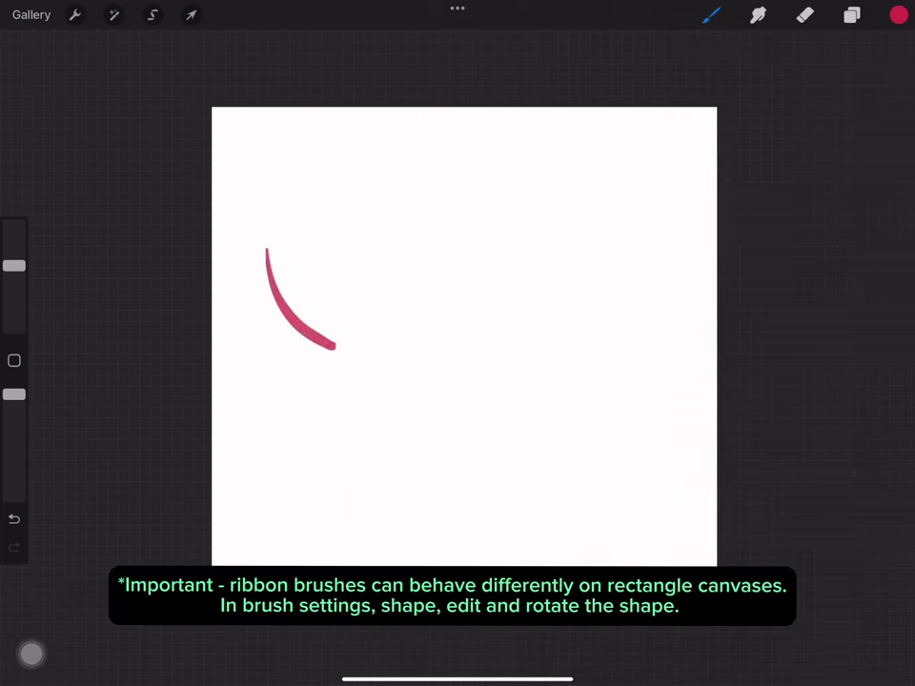
{"action": "key", "text": "ctrl+z"}
{"action": "left_click_drag", "start_coordinate": [278, 371], "coordinate": [364, 420]}
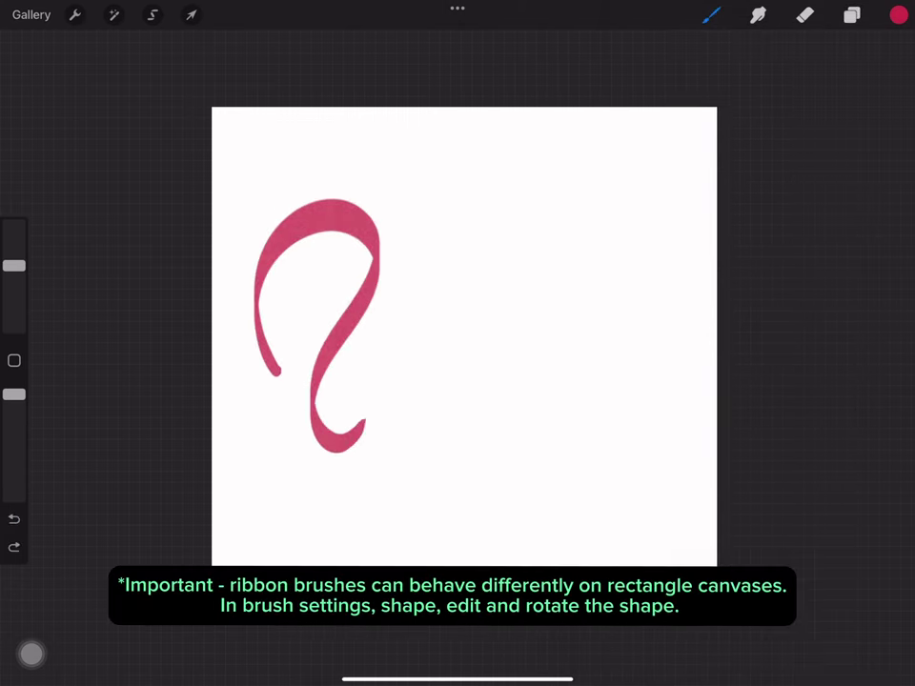
{"action": "left_click", "coordinate": [710, 14]}
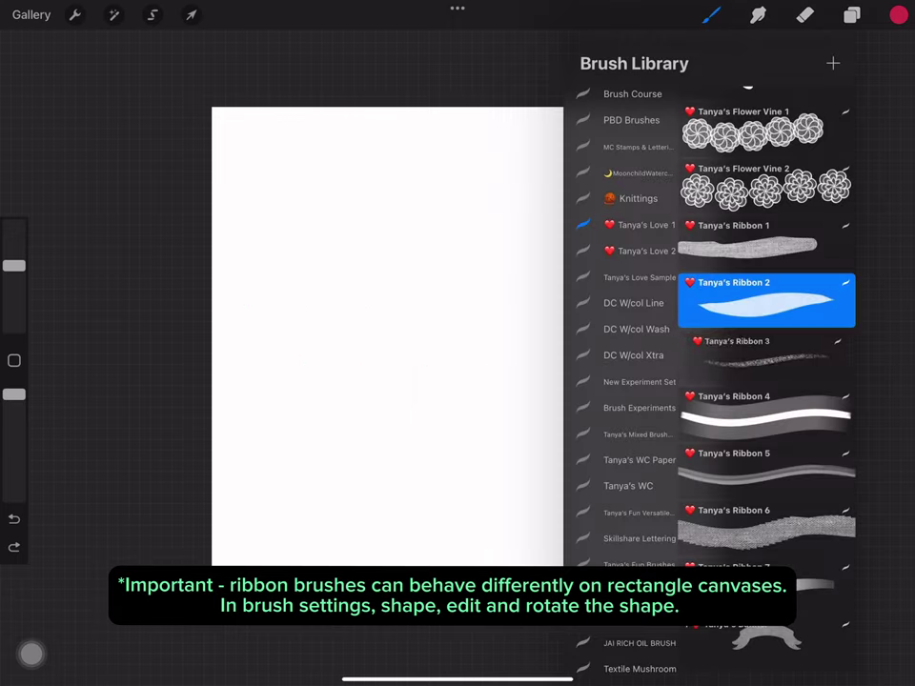
{"action": "left_click_drag", "start_coordinate": [268, 453], "coordinate": [503, 251]}
{"action": "key", "text": "ctrl+z"}
Step: Switch to Ribbon 4, then paint and undo a long S-curve ribbon
{"action": "left_click", "coordinate": [710, 14]}
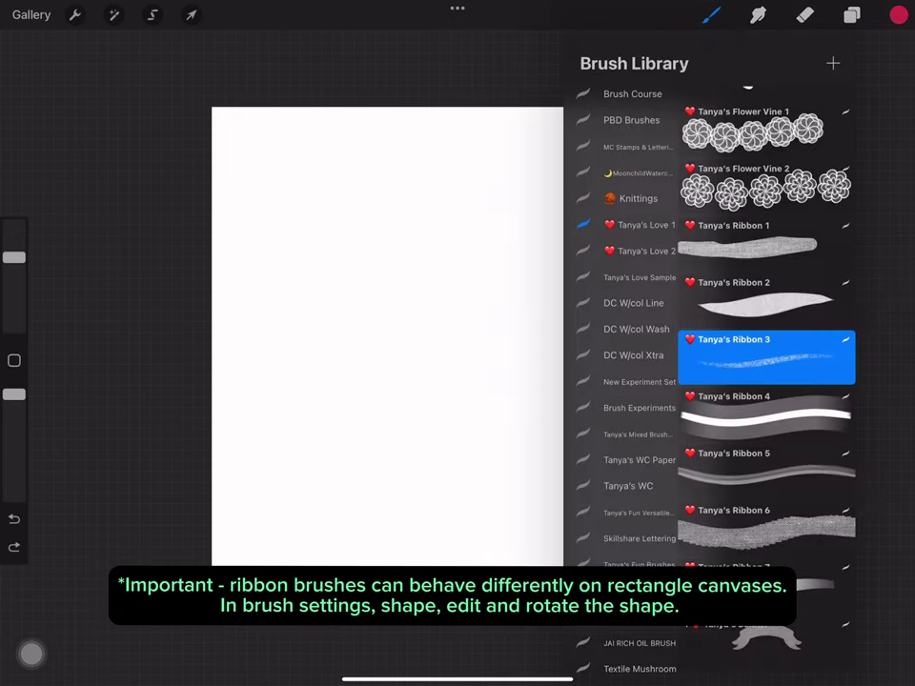
{"action": "left_click", "coordinate": [776, 408]}
{"action": "left_click", "coordinate": [710, 14]}
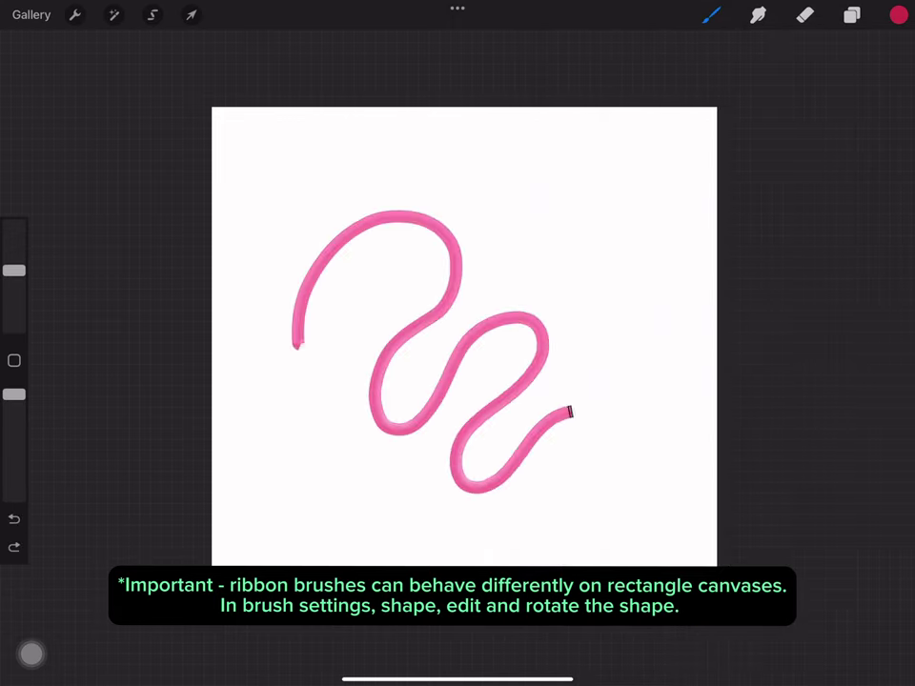
{"action": "key", "text": "ctrl+z"}
{"action": "mouse_move", "coordinate": [439, 238]}
{"action": "left_mouse_down"}
{"action": "mouse_move", "coordinate": [388, 401]}
{"action": "mouse_move", "coordinate": [555, 537]}
{"action": "left_mouse_up"}
{"action": "key", "text": "ctrl+z"}
Step: Try Ribbon 5 with an S-curve and a wavy stroke, undoing both
{"action": "left_click", "coordinate": [710, 14]}
{"action": "left_click", "coordinate": [766, 471]}
{"action": "mouse_move", "coordinate": [261, 265]}
{"action": "left_mouse_down"}
{"action": "mouse_move", "coordinate": [300, 221]}
{"action": "mouse_move", "coordinate": [545, 289]}
{"action": "mouse_move", "coordinate": [611, 567]}
{"action": "left_mouse_up"}
{"action": "key", "text": "ctrl+z"}
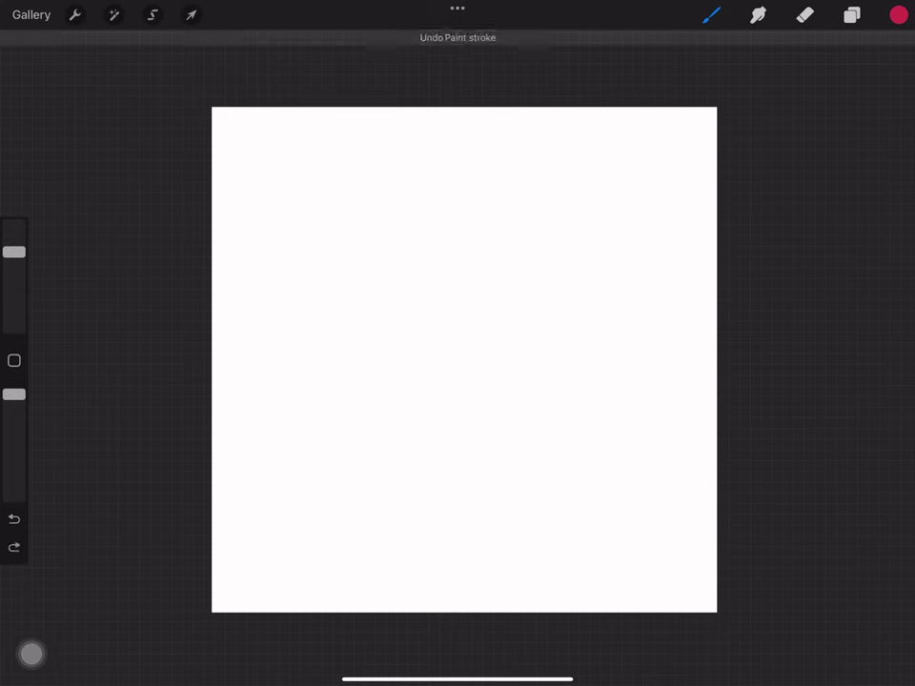
{"action": "left_click_drag", "start_coordinate": [239, 370], "coordinate": [672, 306]}
{"action": "key", "text": "ctrl+z"}
Step: Try Ribbon 6 with a straight horizontal line and a wavy stroke, then undo
{"action": "left_click", "coordinate": [710, 14]}
{"action": "left_click", "coordinate": [766, 527]}
{"action": "mouse_move", "coordinate": [205, 404]}
{"action": "left_mouse_down"}
{"action": "mouse_move", "coordinate": [733, 396]}
{"action": "mouse_move", "coordinate": [734, 414]}
{"action": "left_mouse_up"}
{"action": "mouse_move", "coordinate": [282, 332]}
{"action": "left_mouse_down"}
{"action": "mouse_move", "coordinate": [377, 234]}
{"action": "mouse_move", "coordinate": [547, 343]}
{"action": "left_mouse_up"}
{"action": "key", "text": "ctrl+z"}
Step: Test Ribbon 7 with a straight stroke, a loop and a hooked tail, undoing them all
{"action": "key", "text": "ctrl+z"}
{"action": "left_click", "coordinate": [710, 14]}
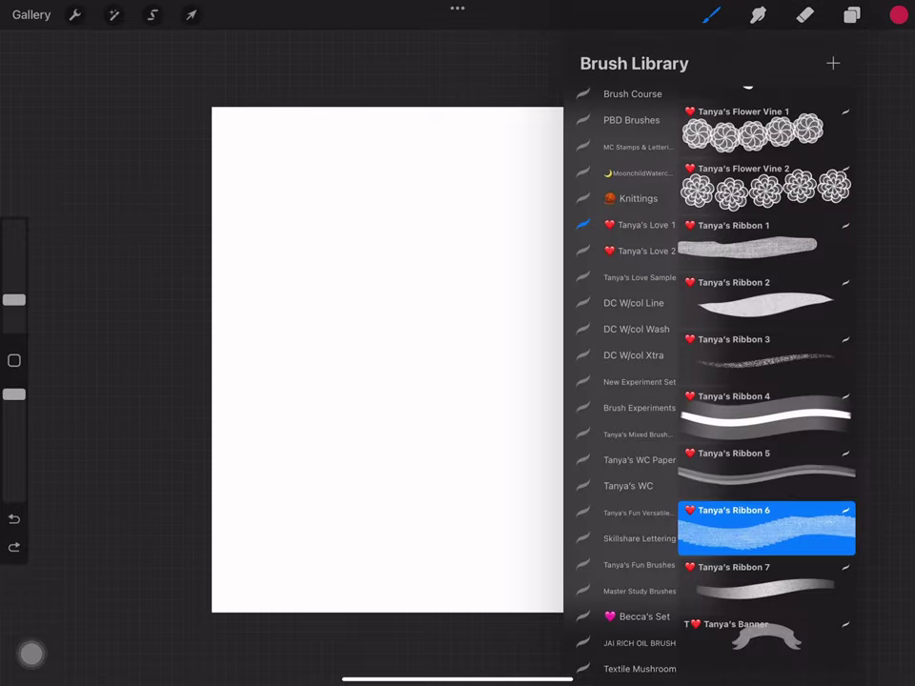
{"action": "left_click", "coordinate": [775, 565]}
{"action": "left_click_drag", "start_coordinate": [211, 437], "coordinate": [425, 454]}
{"action": "key", "text": "ctrl+z"}
{"action": "left_click_drag", "start_coordinate": [380, 230], "coordinate": [423, 410]}
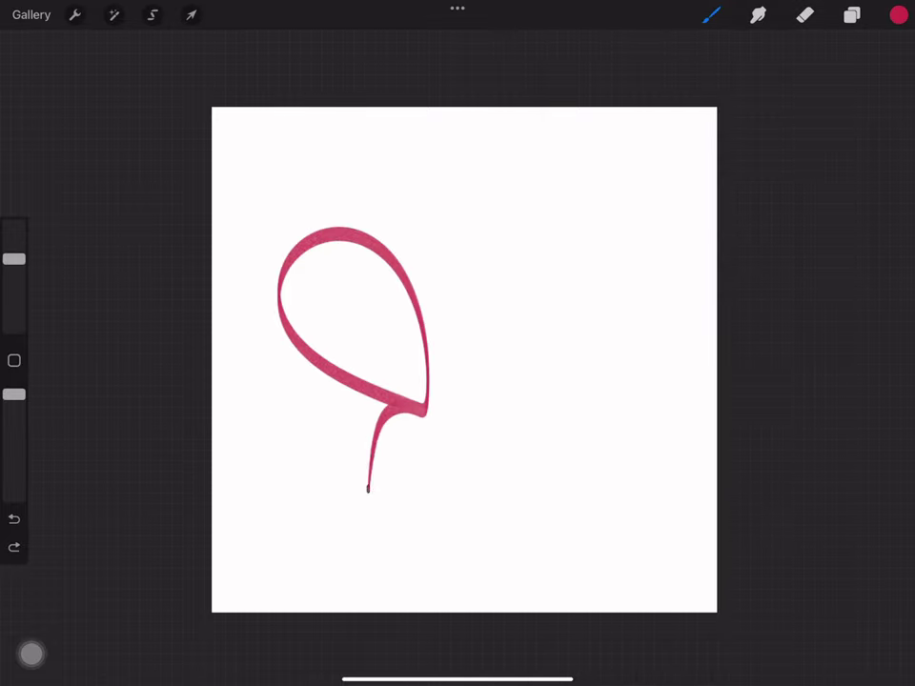
{"action": "key", "text": "ctrl+z"}
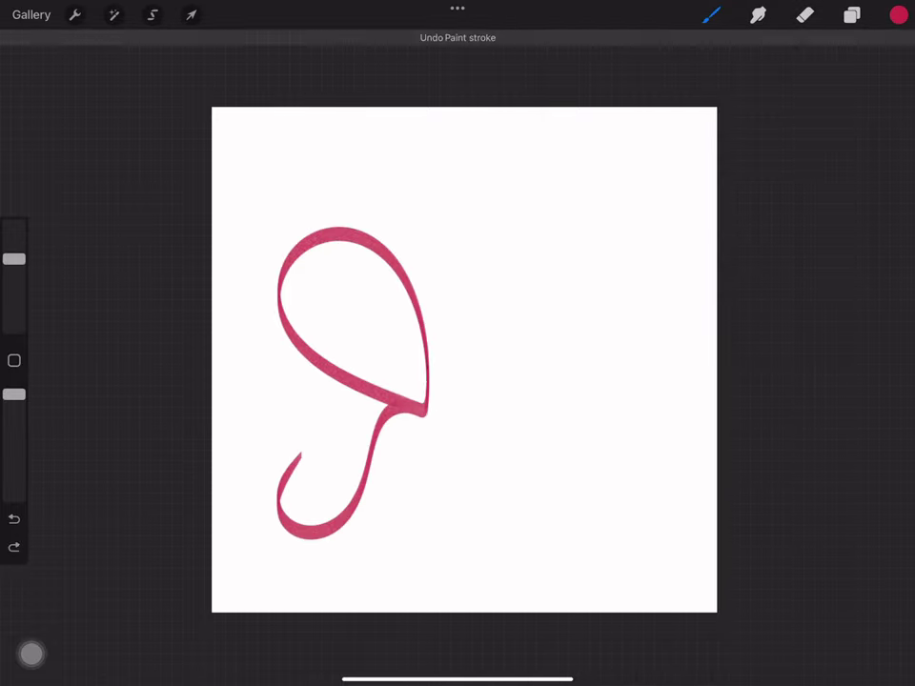
{"action": "left_click_drag", "start_coordinate": [426, 408], "coordinate": [444, 423]}
{"action": "key", "text": "ctrl+z"}
{"action": "key", "text": "ctrl+z"}
{"action": "key", "text": "ctrl+z"}
{"action": "key", "text": "ctrl+z"}
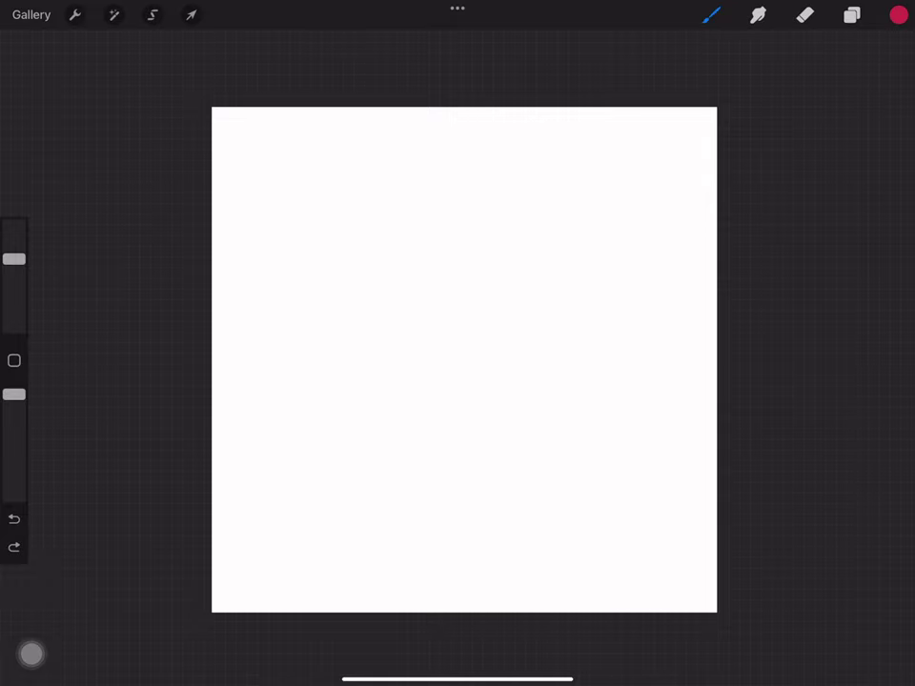
Step: Switch to the Banner brush and undo the leftover pink squiggle
{"action": "key", "text": "ctrl+z"}
{"action": "left_click", "coordinate": [710, 14]}
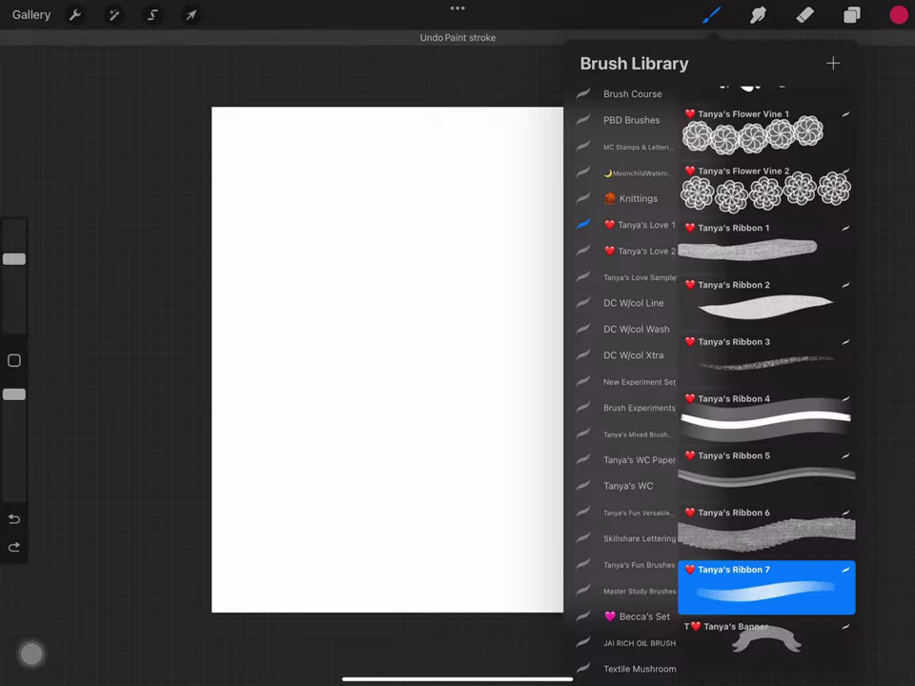
{"action": "left_click", "coordinate": [766, 624]}
Step: Stamp and undo a pink banner, then lay pink Tape 1 strips across the top row
{"action": "left_click", "coordinate": [448, 328]}
{"action": "key", "text": "ctrl+z"}
{"action": "left_click", "coordinate": [710, 14]}
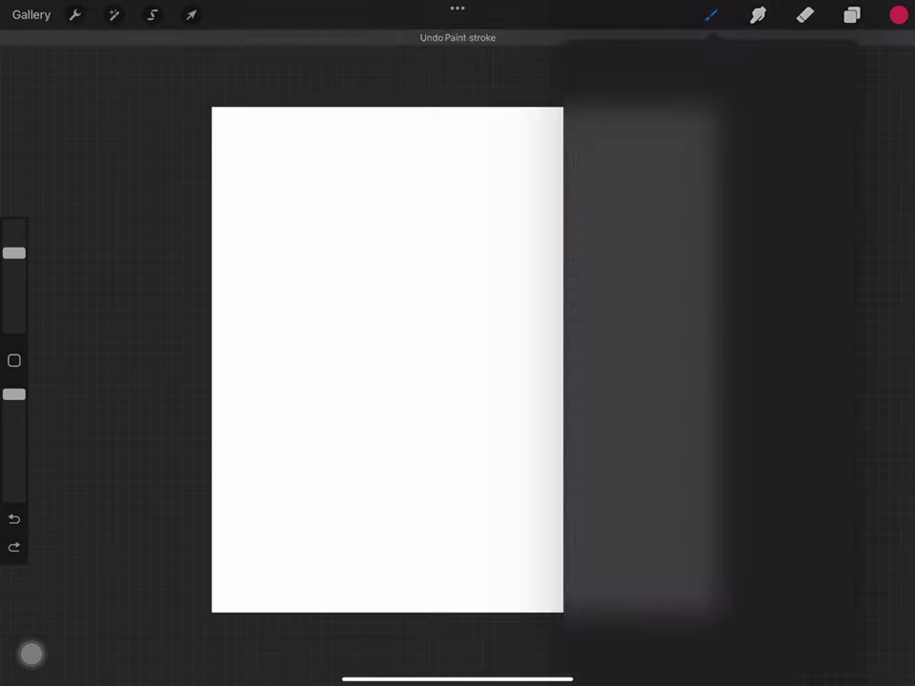
{"action": "left_click", "coordinate": [767, 115]}
{"action": "left_click", "coordinate": [767, 171]}
{"action": "mouse_move", "coordinate": [271, 178]}
{"action": "left_mouse_down"}
{"action": "mouse_move", "coordinate": [386, 178]}
{"action": "mouse_move", "coordinate": [583, 157]}
{"action": "left_mouse_up"}
{"action": "key", "text": "ctrl+z"}
{"action": "left_click_drag", "start_coordinate": [13, 273], "coordinate": [13, 267]}
{"action": "mouse_move", "coordinate": [391, 164]}
{"action": "left_mouse_down"}
{"action": "mouse_move", "coordinate": [533, 163]}
{"action": "mouse_move", "coordinate": [556, 173]}
{"action": "left_mouse_up"}
{"action": "key", "text": "ctrl+z"}
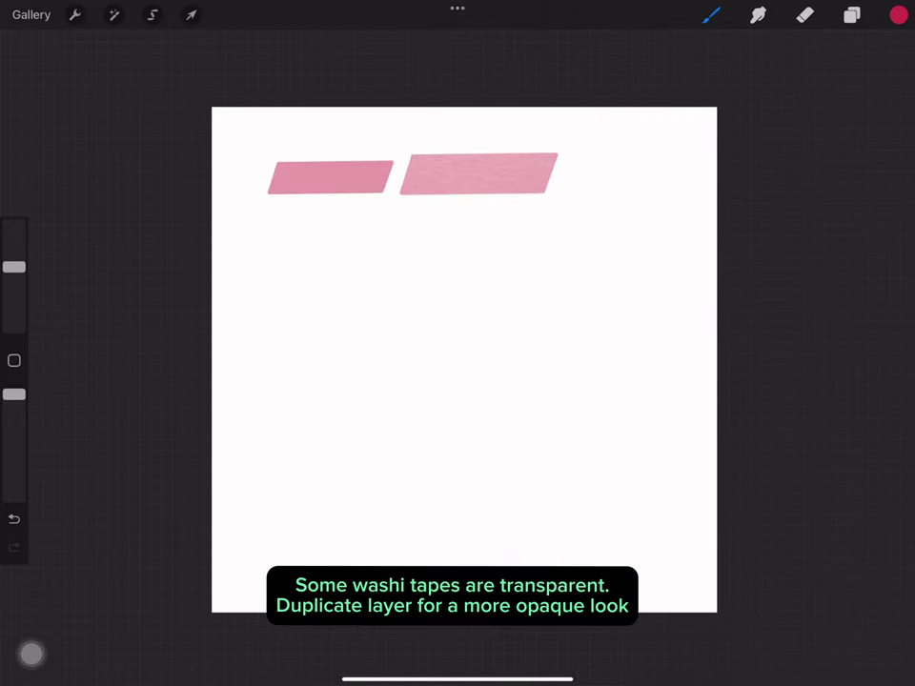
Step: Make a smaller Tape 3 brush and add plain and heart tape strips on row two
{"action": "left_click", "coordinate": [709, 15]}
{"action": "left_click", "coordinate": [767, 234]}
{"action": "left_click_drag", "start_coordinate": [13, 266], "coordinate": [13, 279]}
{"action": "left_click", "coordinate": [710, 14]}
{"action": "left_click_drag", "start_coordinate": [264, 257], "coordinate": [696, 245]}
Step: Switch to Tape 5 and redraw a smaller rose-pattern strip at the end of row two
{"action": "left_click", "coordinate": [710, 15]}
{"action": "scroll", "coordinate": [767, 381], "scroll_direction": "down", "scroll_amount": 2}
{"action": "left_click", "coordinate": [767, 286]}
{"action": "left_click", "coordinate": [710, 15]}
{"action": "left_click", "coordinate": [767, 343]}
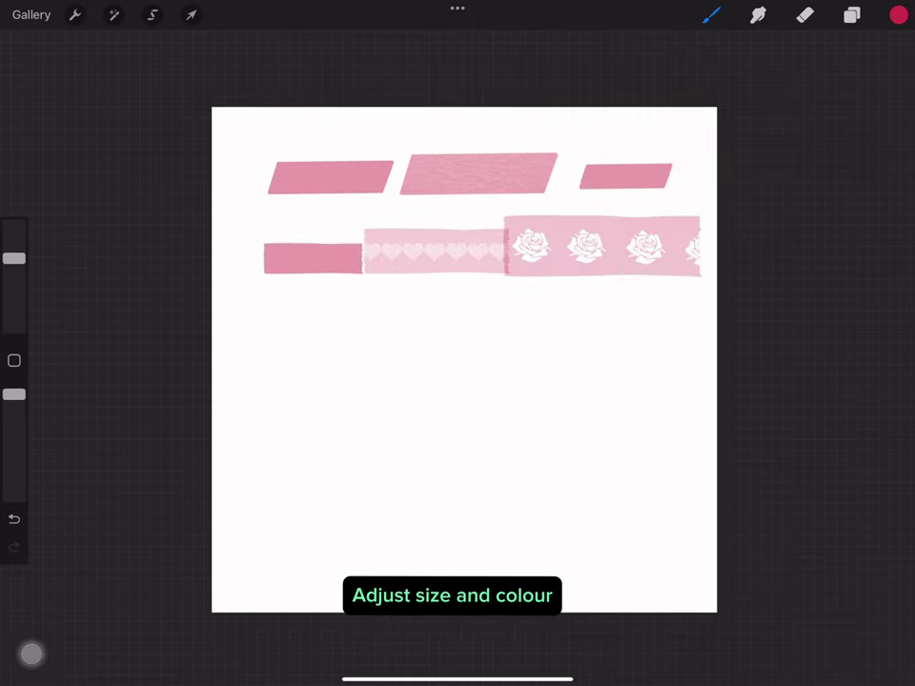
{"action": "key", "text": "ctrl+z"}
{"action": "left_click_drag", "start_coordinate": [14, 268], "coordinate": [14, 266]}
{"action": "left_click_drag", "start_coordinate": [534, 246], "coordinate": [679, 246]}
Step: Lay rose and heart-dot tape on row three with Tape 7, then more strips into row four
{"action": "left_click", "coordinate": [710, 15]}
{"action": "left_click_drag", "start_coordinate": [216, 320], "coordinate": [629, 307]}
{"action": "key", "text": "ctrl+z"}
{"action": "left_click", "coordinate": [710, 14]}
{"action": "left_click", "coordinate": [776, 280]}
{"action": "left_click", "coordinate": [710, 14]}
{"action": "left_click", "coordinate": [775, 333]}
{"action": "left_click_drag", "start_coordinate": [221, 383], "coordinate": [637, 362]}
Step: Add light pink, crimson, rose and crimson heart strips with Tape 10 and Tape 14 in the bottom rows
{"action": "left_click", "coordinate": [710, 14]}
{"action": "left_click", "coordinate": [709, 14]}
{"action": "left_click", "coordinate": [767, 343]}
{"action": "mouse_move", "coordinate": [234, 435]}
{"action": "left_mouse_down"}
{"action": "mouse_move", "coordinate": [522, 434]}
{"action": "mouse_move", "coordinate": [648, 415]}
{"action": "left_mouse_up"}
{"action": "left_click", "coordinate": [710, 15]}
{"action": "left_click", "coordinate": [710, 14]}
{"action": "left_click", "coordinate": [776, 289]}
{"action": "left_click", "coordinate": [775, 296]}
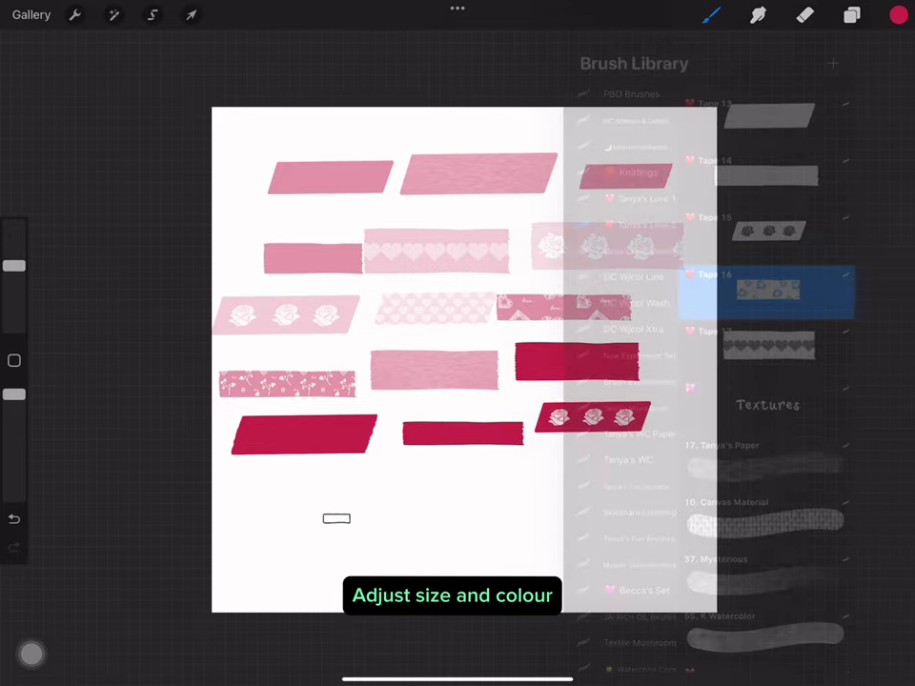
{"action": "left_click_drag", "start_coordinate": [262, 511], "coordinate": [625, 505]}
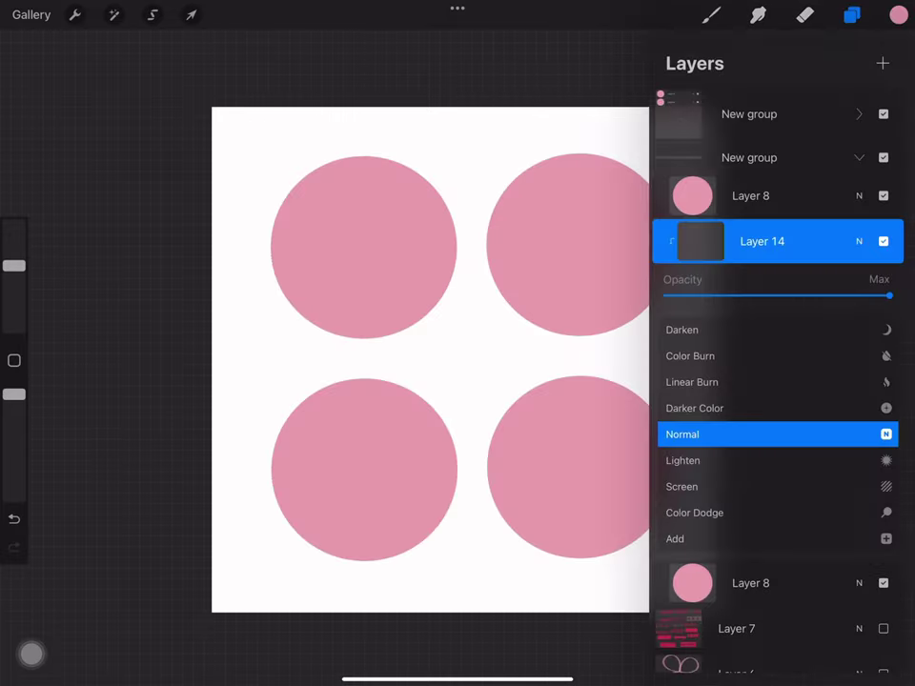
Step: Paint paper texture over the top-left circle and set Layer 14 to Linear Burn
{"action": "left_click", "coordinate": [710, 14]}
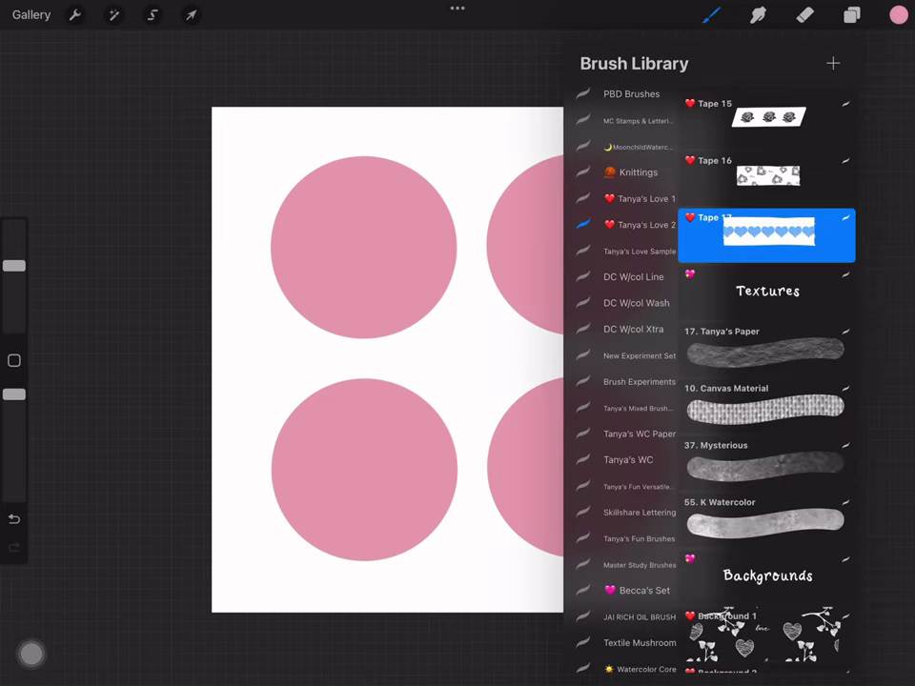
{"action": "mouse_move", "coordinate": [305, 181]}
{"action": "left_mouse_down"}
{"action": "mouse_move", "coordinate": [351, 347]}
{"action": "mouse_move", "coordinate": [409, 238]}
{"action": "left_mouse_up"}
{"action": "left_click", "coordinate": [851, 14]}
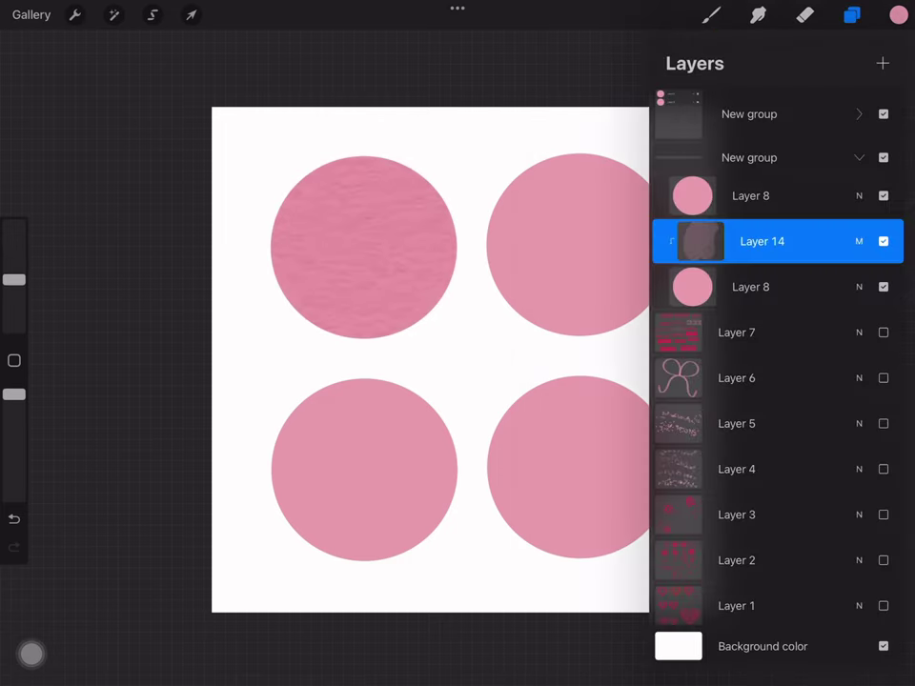
{"action": "left_click", "coordinate": [859, 241]}
{"action": "left_click", "coordinate": [694, 434]}
Step: Add a clipped Linear Burn layer and paint Canvas Material texture over the top-right circle
{"action": "left_click", "coordinate": [859, 241]}
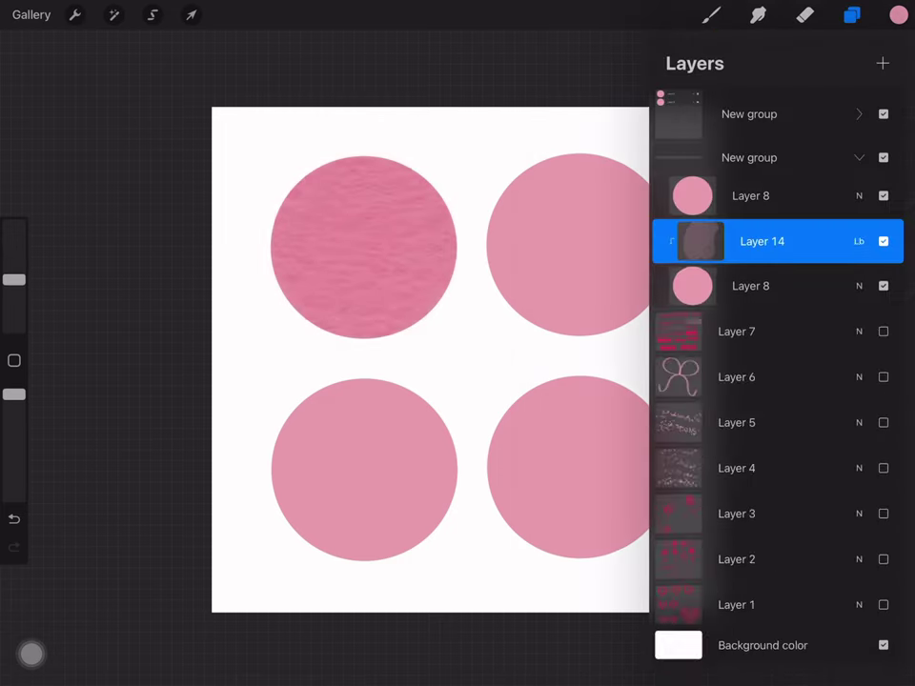
{"action": "left_click", "coordinate": [883, 63]}
{"action": "left_click", "coordinate": [859, 196]}
{"action": "left_click", "coordinate": [710, 14]}
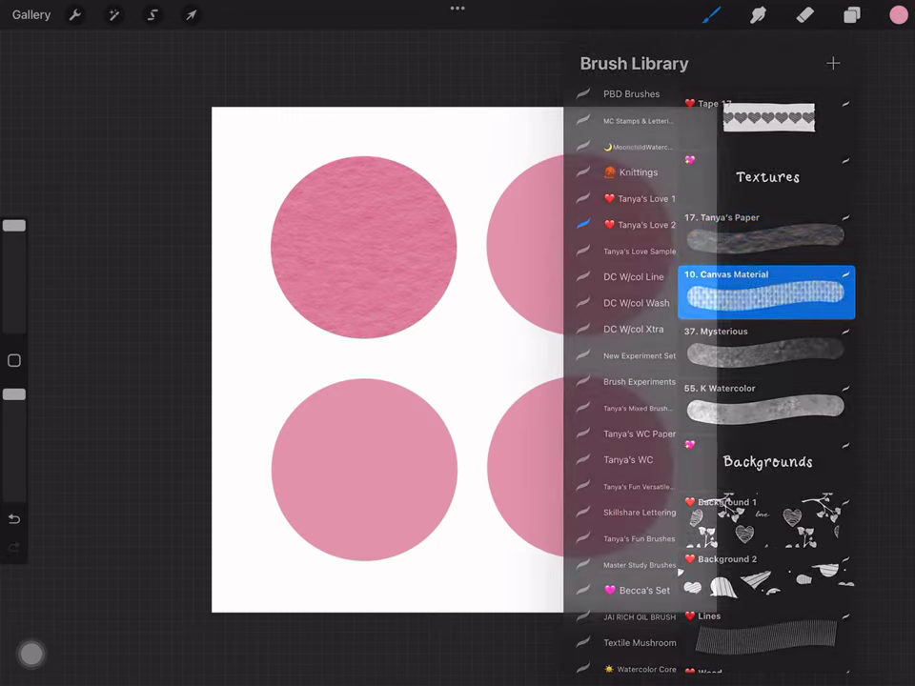
{"action": "left_click_drag", "start_coordinate": [514, 191], "coordinate": [648, 295]}
Step: Clip new Layer 16 to the bottom-left circle, set its blend mode and paint a texture
{"action": "left_click", "coordinate": [851, 14]}
{"action": "left_click", "coordinate": [882, 63]}
{"action": "left_click", "coordinate": [696, 185]}
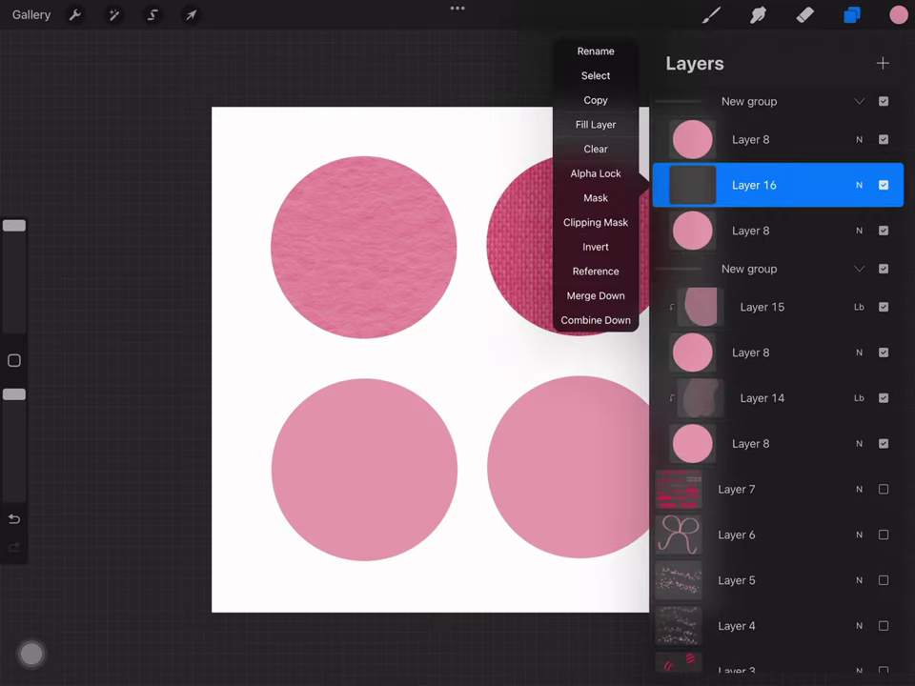
{"action": "left_click", "coordinate": [588, 280]}
{"action": "left_click", "coordinate": [858, 185]}
{"action": "scroll", "coordinate": [776, 333], "scroll_direction": "up", "scroll_amount": 2}
{"action": "left_click", "coordinate": [682, 375]}
{"action": "left_click", "coordinate": [710, 15]}
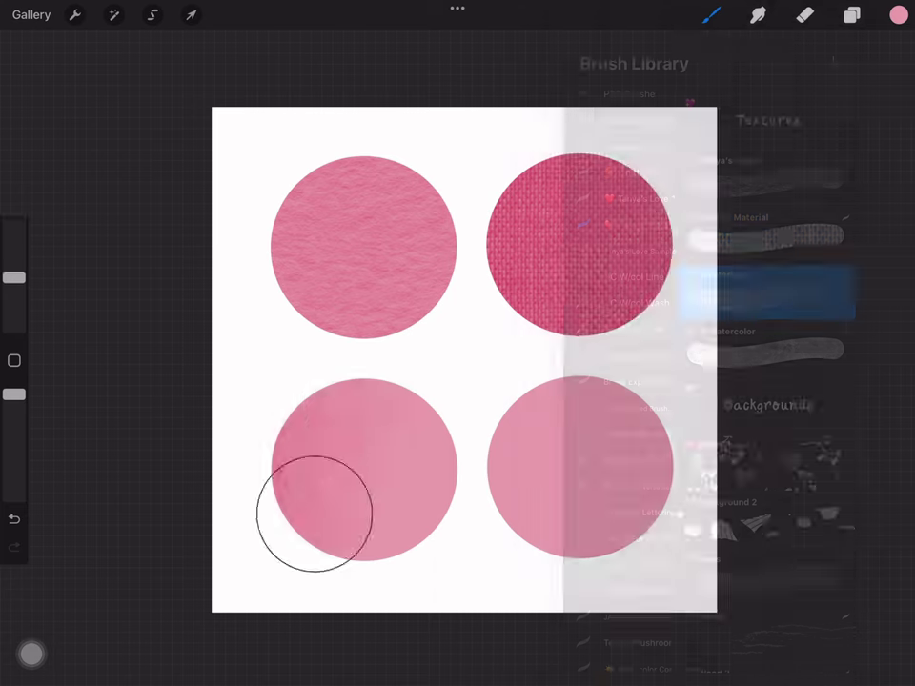
{"action": "left_click_drag", "start_coordinate": [313, 515], "coordinate": [438, 473]}
Step: Clip Layer 17 with Linear Burn and paint texture over the bottom-right circle
{"action": "left_click", "coordinate": [850, 15]}
{"action": "left_click", "coordinate": [883, 63]}
{"action": "left_click", "coordinate": [694, 138]}
{"action": "left_click", "coordinate": [604, 259]}
{"action": "left_click", "coordinate": [857, 139]}
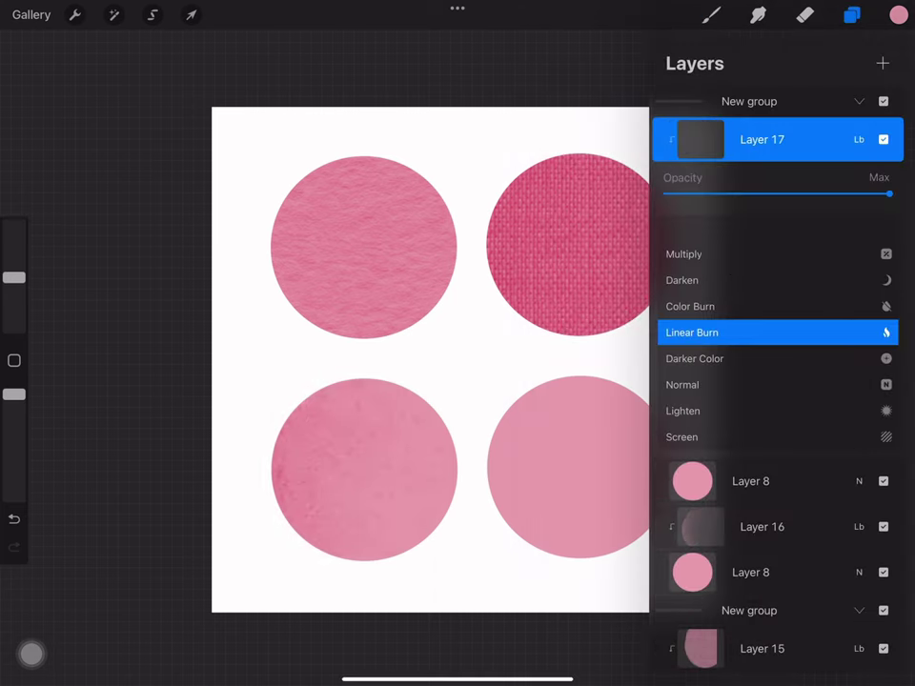
{"action": "left_click", "coordinate": [710, 15]}
{"action": "left_click_drag", "start_coordinate": [572, 514], "coordinate": [639, 422]}
Step: Collapse and hide both circle groups, then add a new empty layer
{"action": "left_click", "coordinate": [851, 14]}
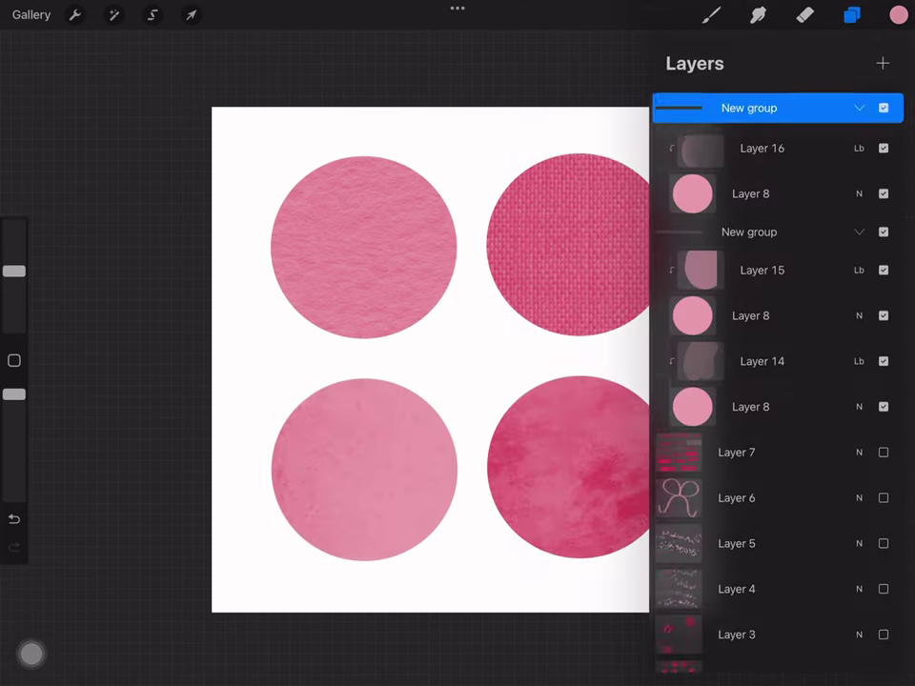
{"action": "left_click", "coordinate": [855, 106]}
{"action": "left_click", "coordinate": [883, 169]}
{"action": "left_click", "coordinate": [882, 112]}
{"action": "left_click", "coordinate": [882, 63]}
{"action": "left_click", "coordinate": [710, 14]}
{"action": "left_click", "coordinate": [762, 200]}
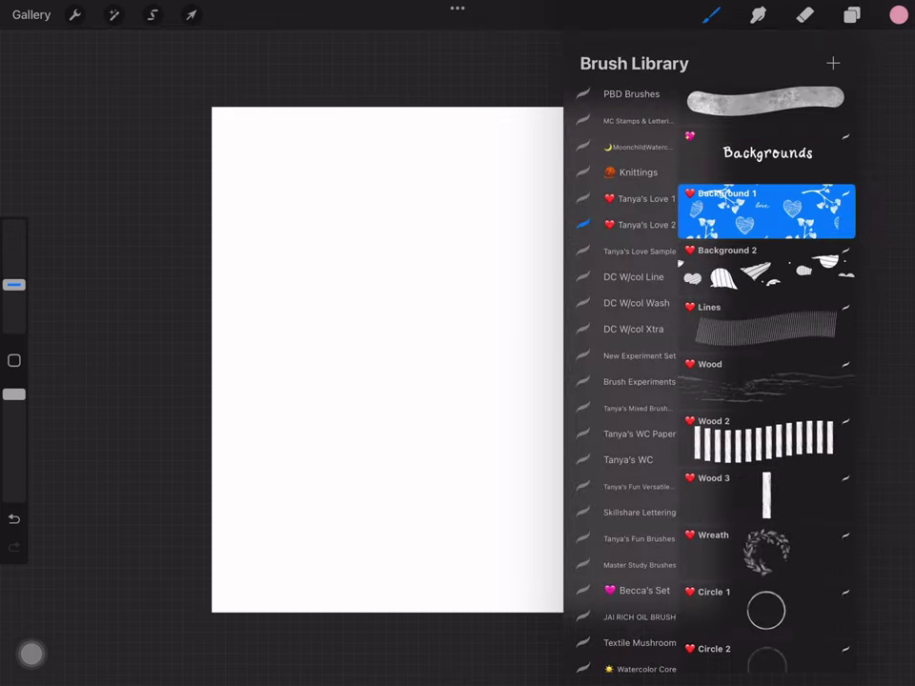
{"action": "left_click", "coordinate": [228, 76]}
{"action": "mouse_move", "coordinate": [229, 76]}
{"action": "left_mouse_down"}
{"action": "mouse_move", "coordinate": [377, 534]}
{"action": "mouse_move", "coordinate": [683, 193]}
{"action": "left_mouse_up"}
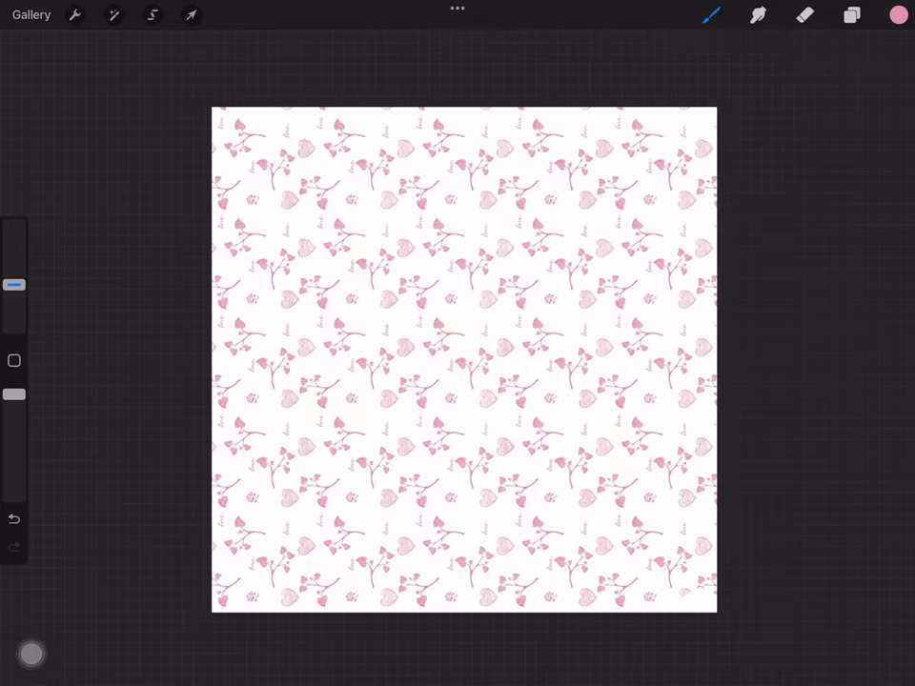
{"action": "key", "text": "ctrl+z"}
{"action": "left_click_drag", "start_coordinate": [238, 110], "coordinate": [224, 366]}
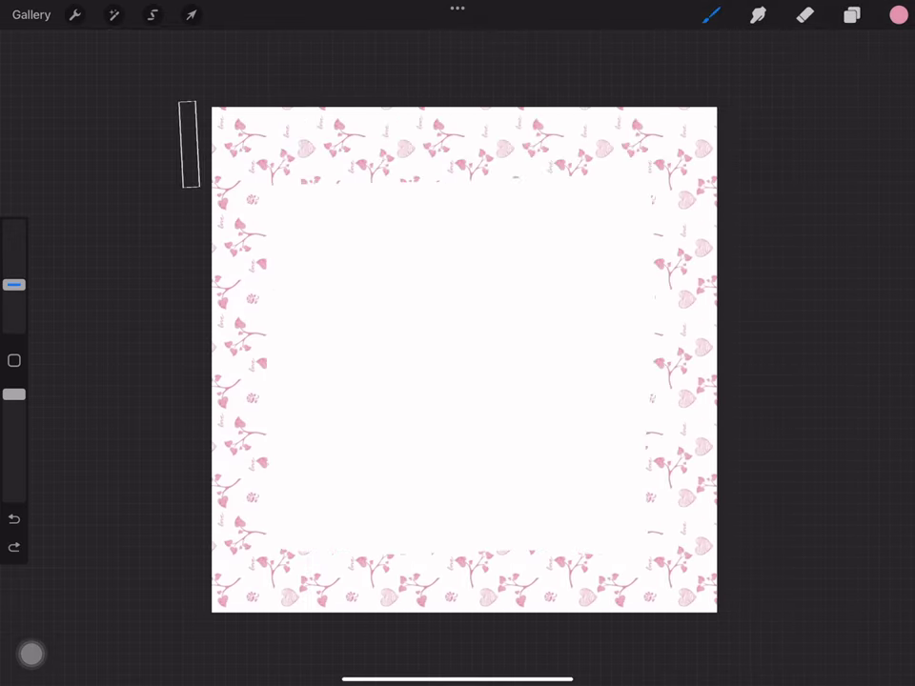
{"action": "left_click_drag", "start_coordinate": [189, 143], "coordinate": [188, 143]}
{"action": "left_click", "coordinate": [408, 73]}
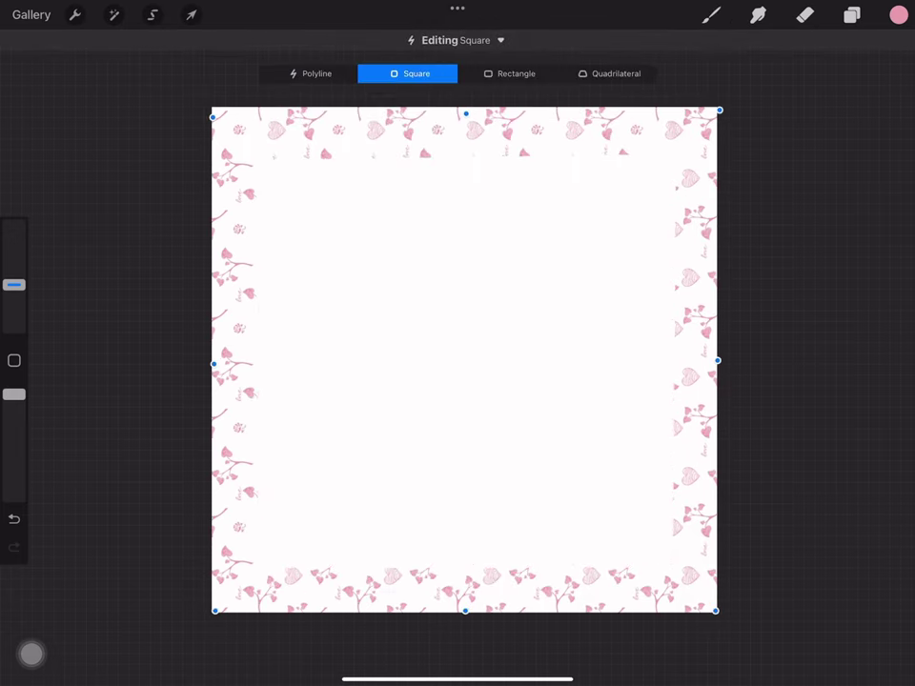
{"action": "left_click_drag", "start_coordinate": [212, 116], "coordinate": [212, 109]}
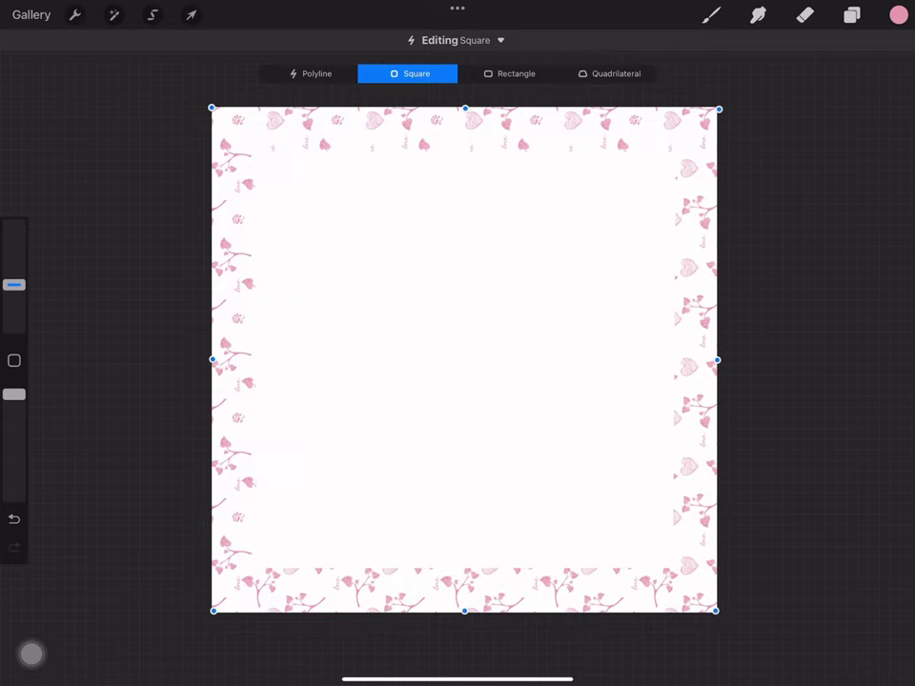
{"action": "left_click", "coordinate": [610, 73]}
{"action": "left_click", "coordinate": [710, 14]}
{"action": "left_click", "coordinate": [13, 518]}
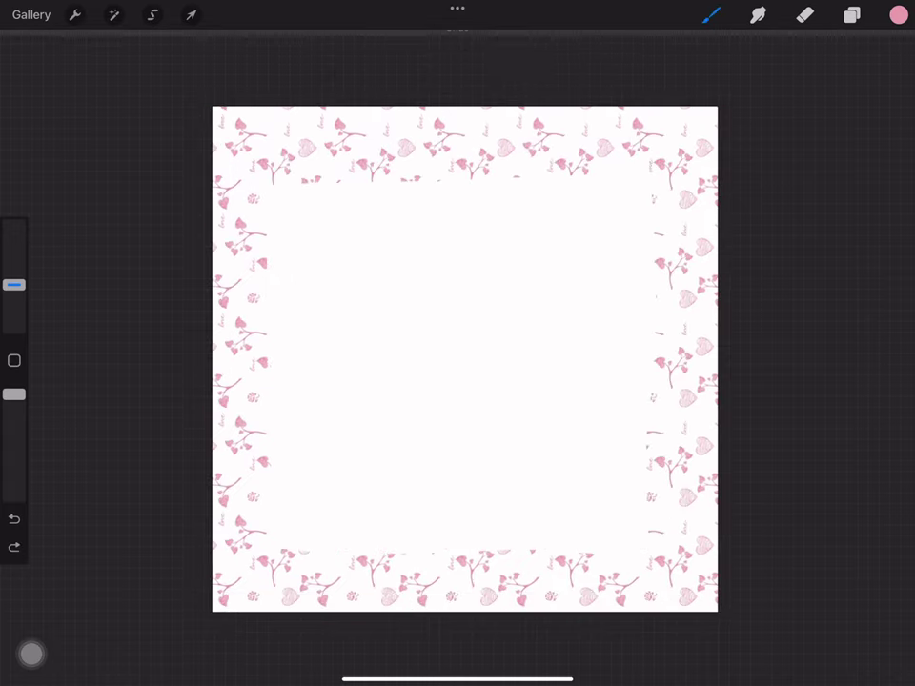
{"action": "left_click", "coordinate": [711, 14]}
{"action": "left_click", "coordinate": [315, 381]}
{"action": "left_click", "coordinate": [549, 384]}
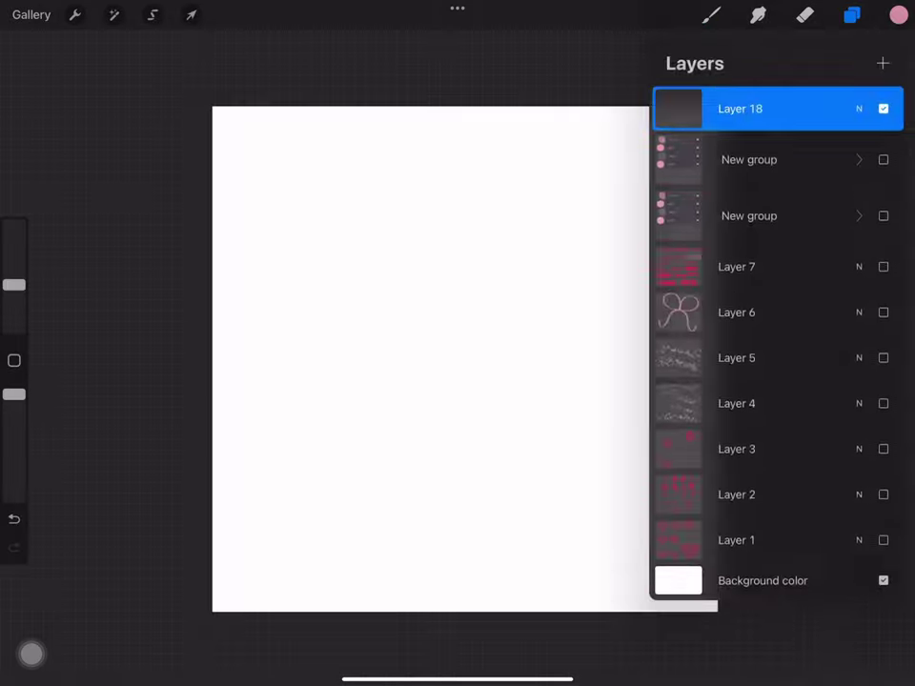
{"action": "left_click", "coordinate": [882, 105]}
{"action": "left_click", "coordinate": [13, 519]}
{"action": "mouse_move", "coordinate": [224, 173]}
{"action": "left_mouse_down"}
{"action": "mouse_move", "coordinate": [705, 579]}
{"action": "mouse_move", "coordinate": [220, 119]}
{"action": "left_mouse_up"}
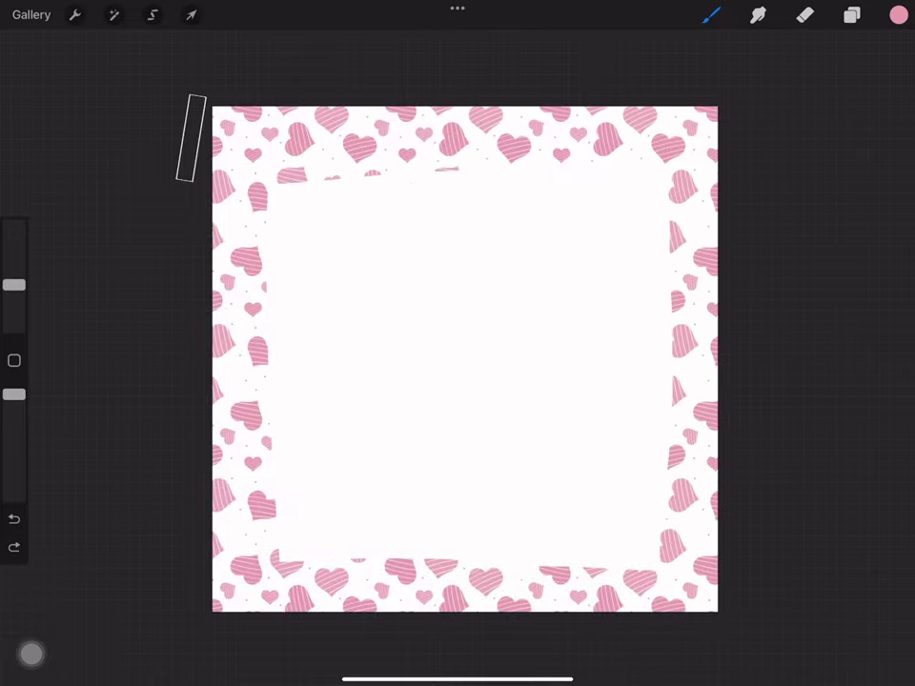
Step: Clear the heart border and try a band of pink vertical lines with the Lines brush, then undo it
{"action": "left_click", "coordinate": [13, 518]}
{"action": "left_click", "coordinate": [711, 14]}
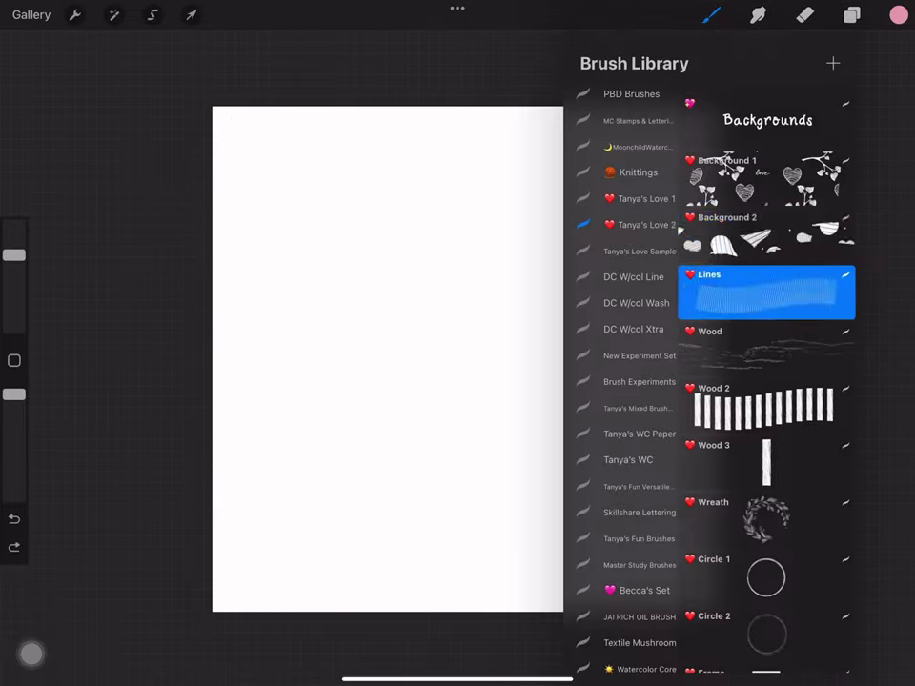
{"action": "left_click", "coordinate": [786, 279]}
{"action": "mouse_move", "coordinate": [269, 333]}
{"action": "left_mouse_down"}
{"action": "mouse_move", "coordinate": [640, 334]}
{"action": "mouse_move", "coordinate": [459, 333]}
{"action": "left_mouse_up"}
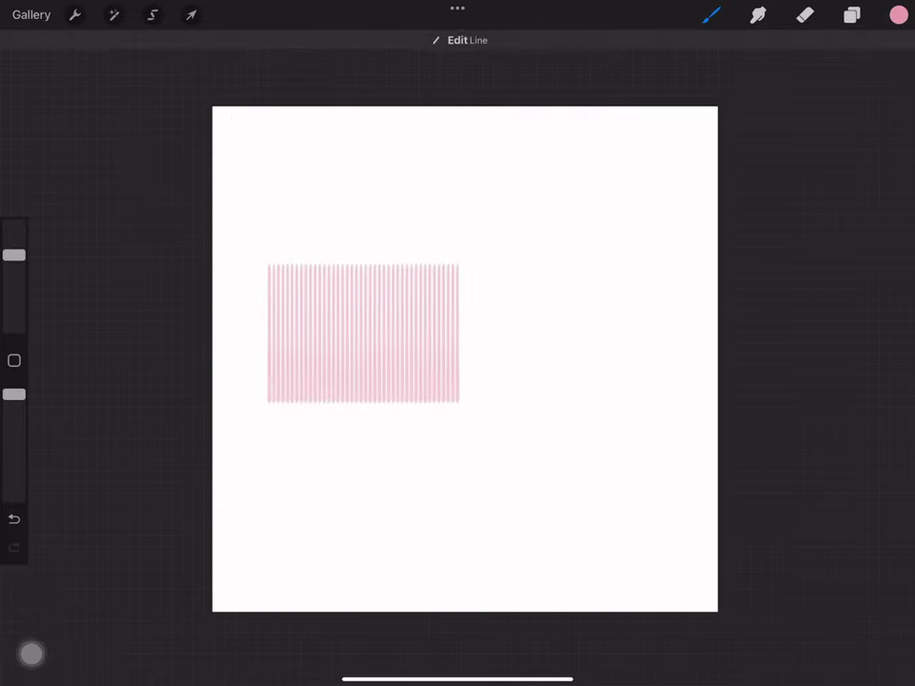
{"action": "left_click", "coordinate": [13, 518]}
Step: Paint Wood grain strokes in pink and crimson, darken the colour to maroon, and undo the strokes
{"action": "left_click", "coordinate": [711, 14]}
{"action": "left_click_drag", "start_coordinate": [262, 286], "coordinate": [361, 327]}
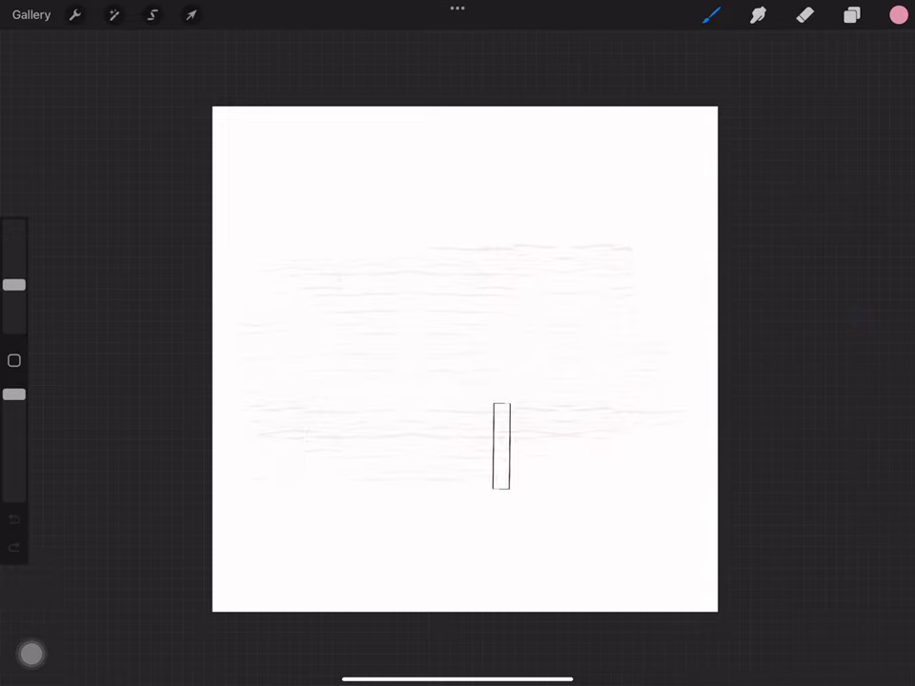
{"action": "left_click", "coordinate": [14, 519]}
{"action": "left_click", "coordinate": [899, 15]}
{"action": "left_click", "coordinate": [698, 394]}
{"action": "left_click_drag", "start_coordinate": [276, 250], "coordinate": [645, 271]}
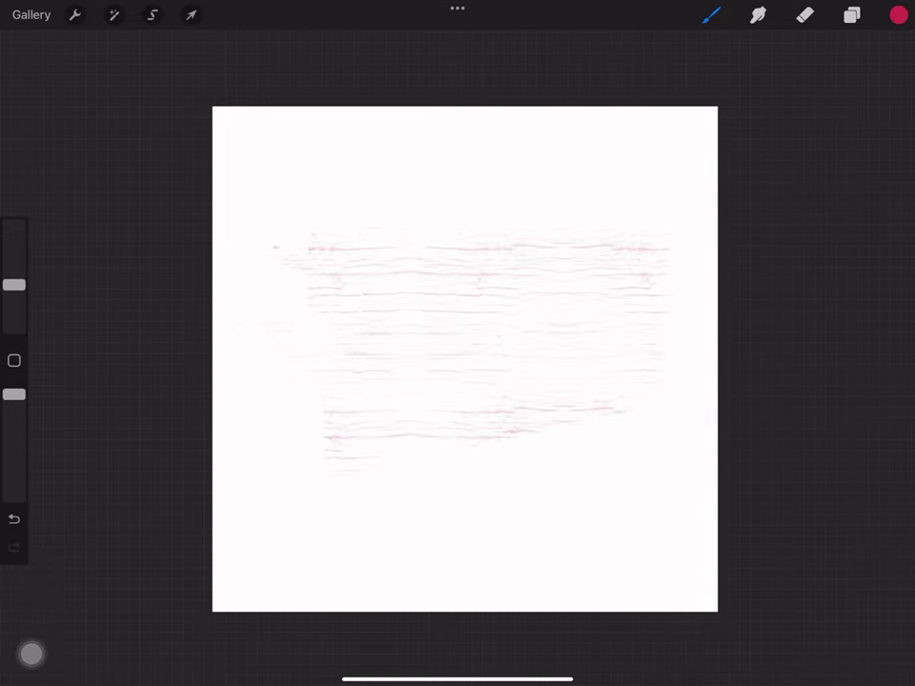
{"action": "left_click", "coordinate": [898, 14]}
{"action": "left_click", "coordinate": [838, 143]}
{"action": "left_click", "coordinate": [372, 348]}
Step: Draw and undo a row of maroon planks with the Wood 2 brush
{"action": "left_click", "coordinate": [711, 14]}
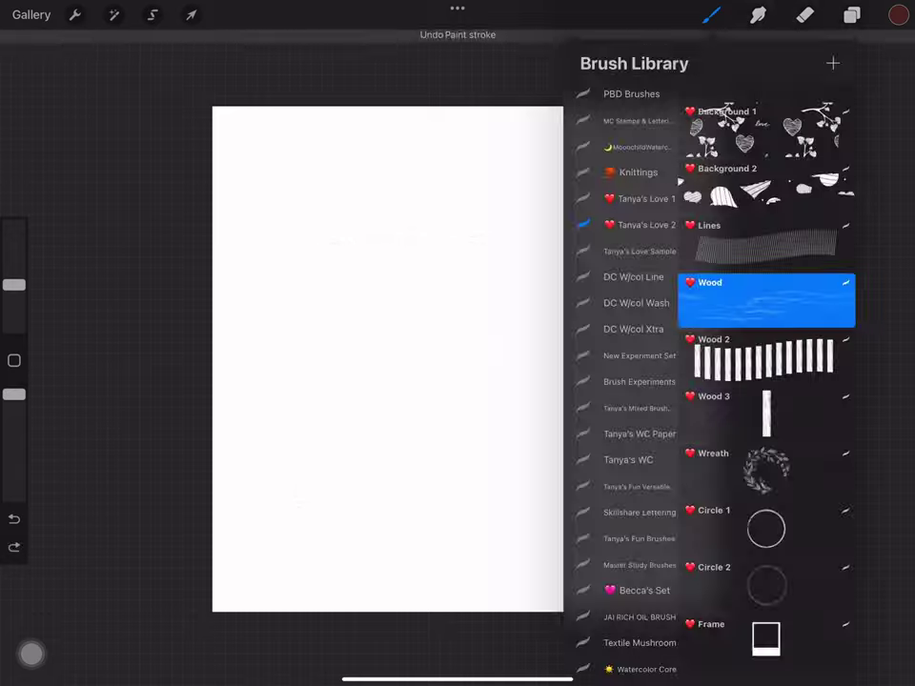
{"action": "left_click", "coordinate": [766, 357]}
{"action": "mouse_move", "coordinate": [276, 343]}
{"action": "left_mouse_down"}
{"action": "mouse_move", "coordinate": [657, 345]}
{"action": "mouse_move", "coordinate": [510, 345]}
{"action": "left_mouse_up"}
{"action": "left_click", "coordinate": [13, 518]}
Step: Stamp a short Wood 3 plank, undo it, then enlarge the brush and stamp a taller plank
{"action": "left_click", "coordinate": [711, 14]}
{"action": "left_click", "coordinate": [766, 414]}
{"action": "left_click", "coordinate": [381, 286]}
{"action": "left_click_drag", "start_coordinate": [384, 310], "coordinate": [384, 380]}
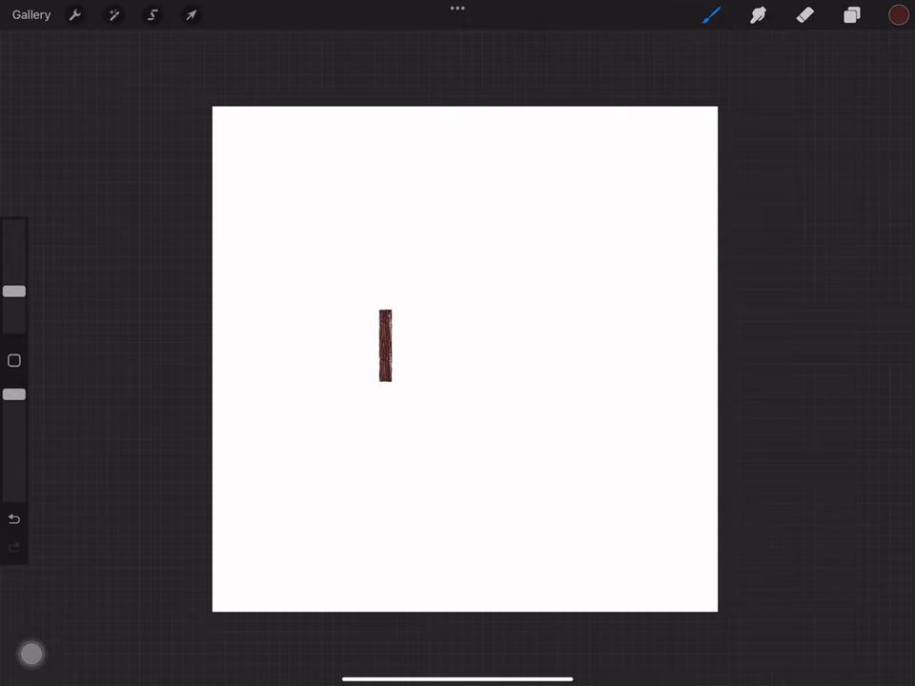
{"action": "left_click", "coordinate": [13, 518]}
{"action": "left_click_drag", "start_coordinate": [13, 291], "coordinate": [13, 251]}
{"action": "left_click_drag", "start_coordinate": [467, 206], "coordinate": [467, 535]}
Step: Undo the plank, then try a soft green Wreath stamp mid-canvas and undo it
{"action": "left_click", "coordinate": [13, 518]}
{"action": "left_click", "coordinate": [711, 14]}
{"action": "left_click", "coordinate": [766, 470]}
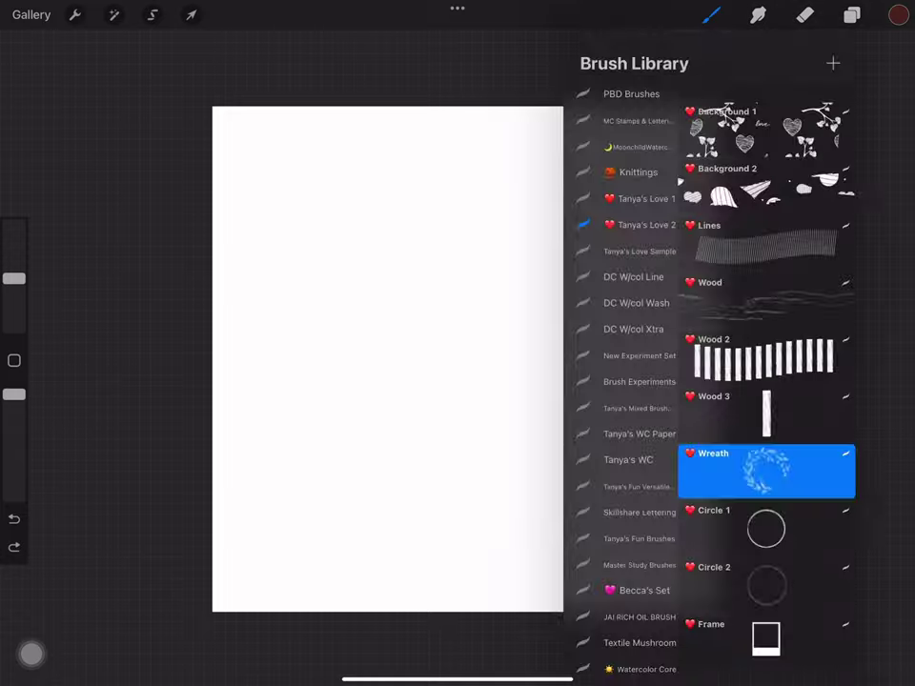
{"action": "left_click", "coordinate": [898, 14]}
{"action": "left_click", "coordinate": [678, 475]}
{"action": "mouse_move", "coordinate": [429, 368]}
{"action": "left_mouse_down"}
{"action": "mouse_move", "coordinate": [481, 490]}
{"action": "mouse_move", "coordinate": [558, 424]}
{"action": "left_mouse_up"}
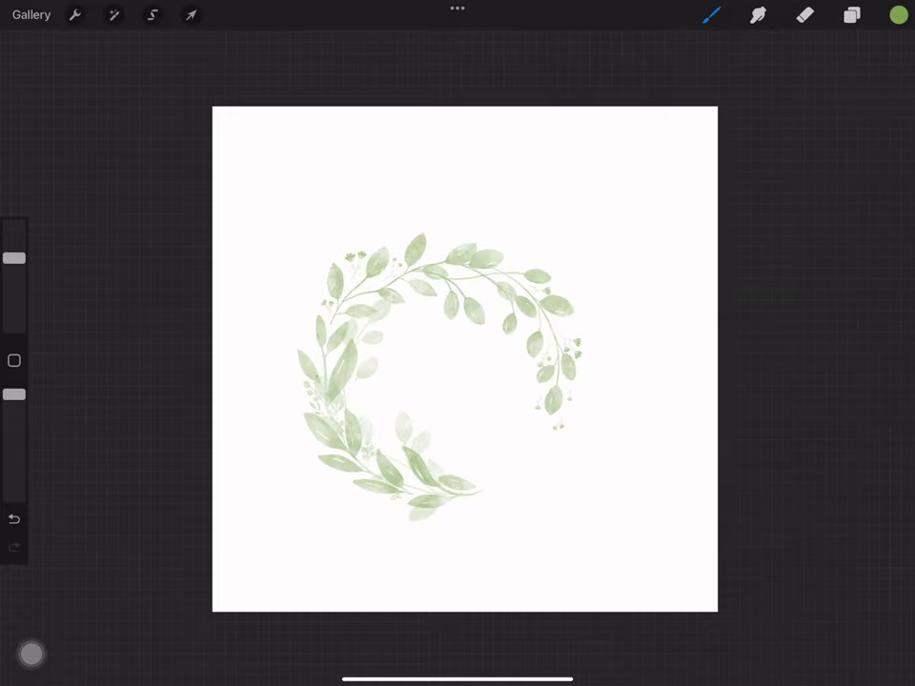
{"action": "left_click", "coordinate": [13, 518]}
Step: Try a large green Circle 1 double-circle stamp, then undo it
{"action": "left_click", "coordinate": [710, 14]}
{"action": "left_click", "coordinate": [766, 527]}
{"action": "left_click", "coordinate": [381, 286]}
{"action": "left_click_drag", "start_coordinate": [13, 277], "coordinate": [14, 246]}
{"action": "left_click", "coordinate": [455, 367]}
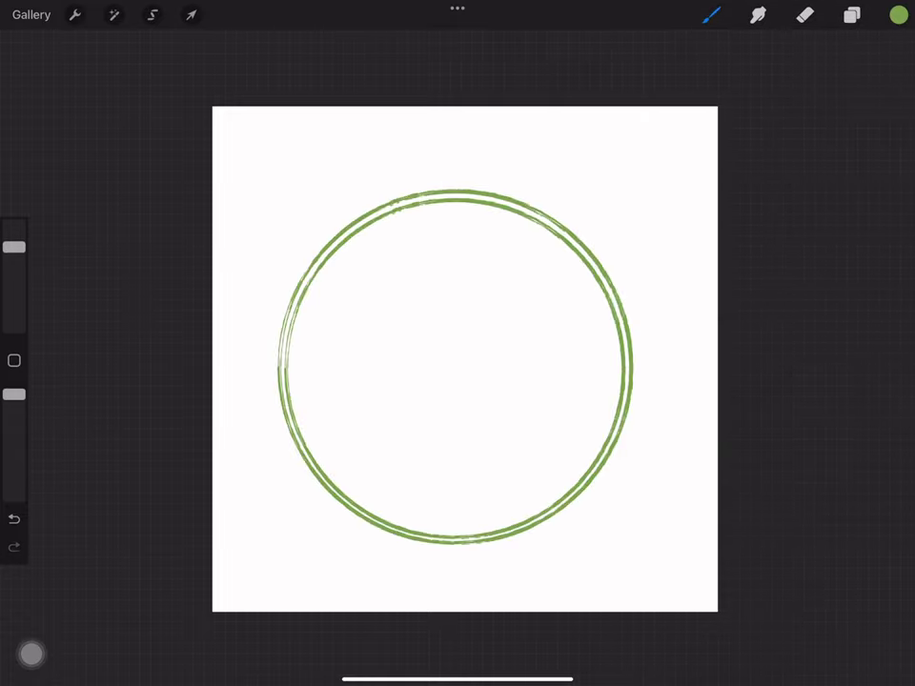
{"action": "left_click", "coordinate": [13, 518]}
Step: Try a green Circle 2 ring stamp, then undo it
{"action": "left_click", "coordinate": [711, 14]}
{"action": "left_click", "coordinate": [766, 572]}
{"action": "left_click", "coordinate": [460, 340]}
{"action": "left_click", "coordinate": [14, 518]}
Step: Switch to black and stamp a large Frame-brush photo frame right of centre
{"action": "left_click", "coordinate": [710, 15]}
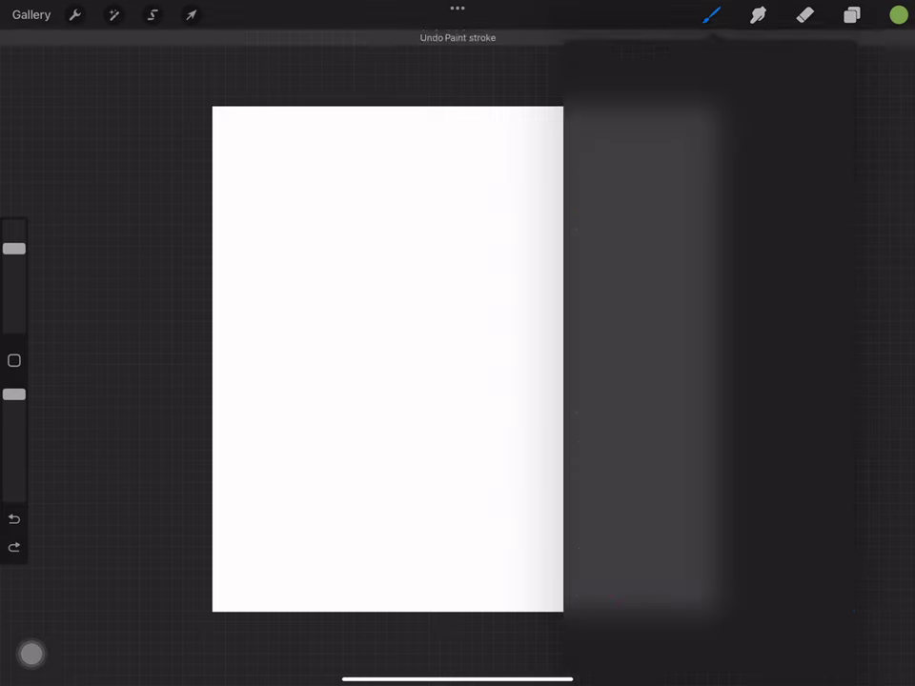
{"action": "left_click", "coordinate": [899, 14]}
{"action": "left_click", "coordinate": [866, 448]}
{"action": "left_click", "coordinate": [463, 335]}
{"action": "left_click", "coordinate": [13, 518]}
{"action": "left_click_drag", "start_coordinate": [14, 275], "coordinate": [13, 247]}
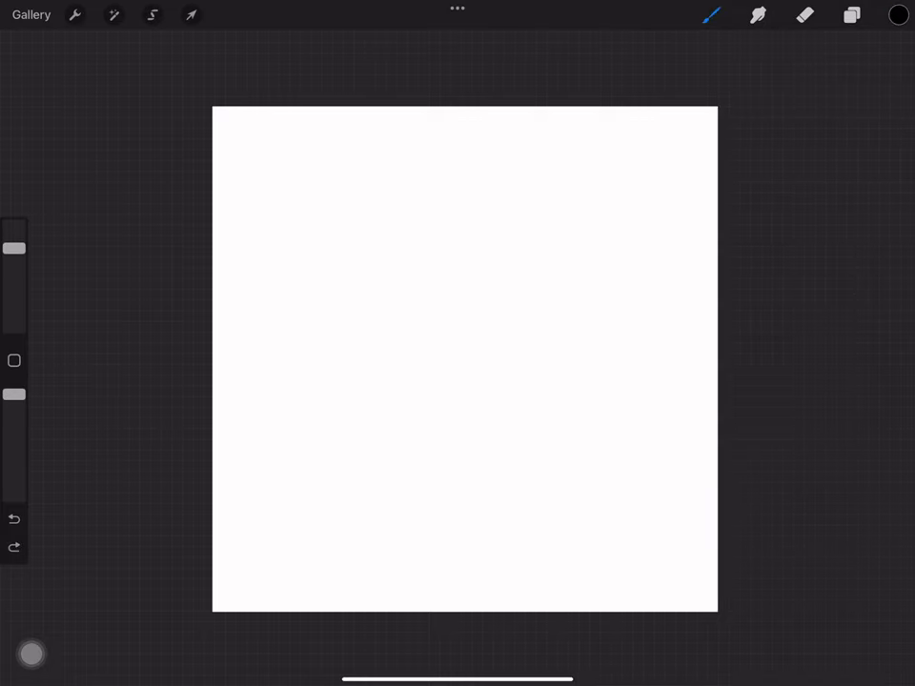
{"action": "left_click", "coordinate": [459, 351]}
{"action": "left_click", "coordinate": [851, 14]}
{"action": "left_click", "coordinate": [711, 14]}
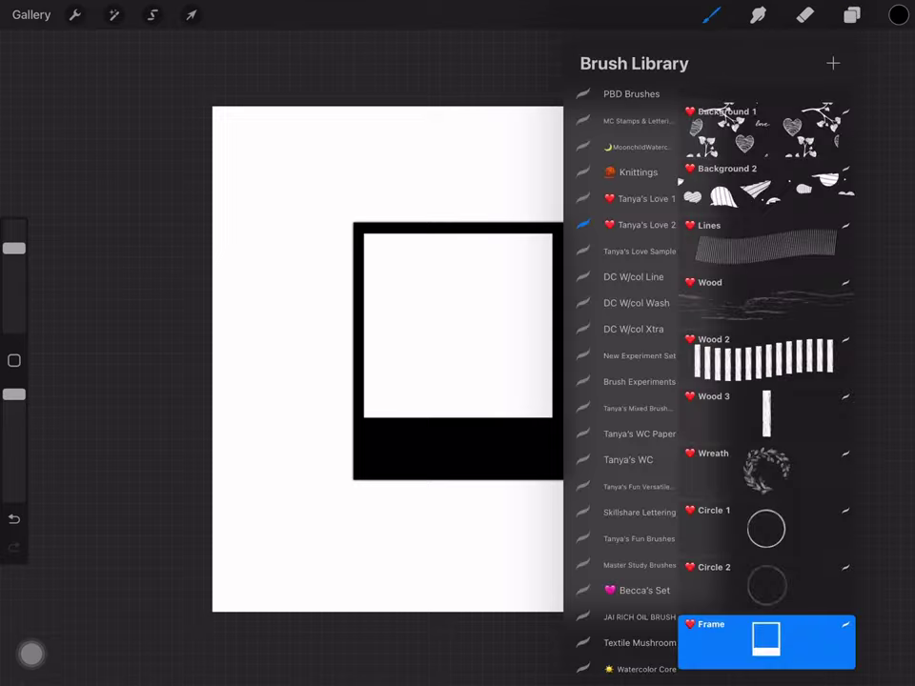